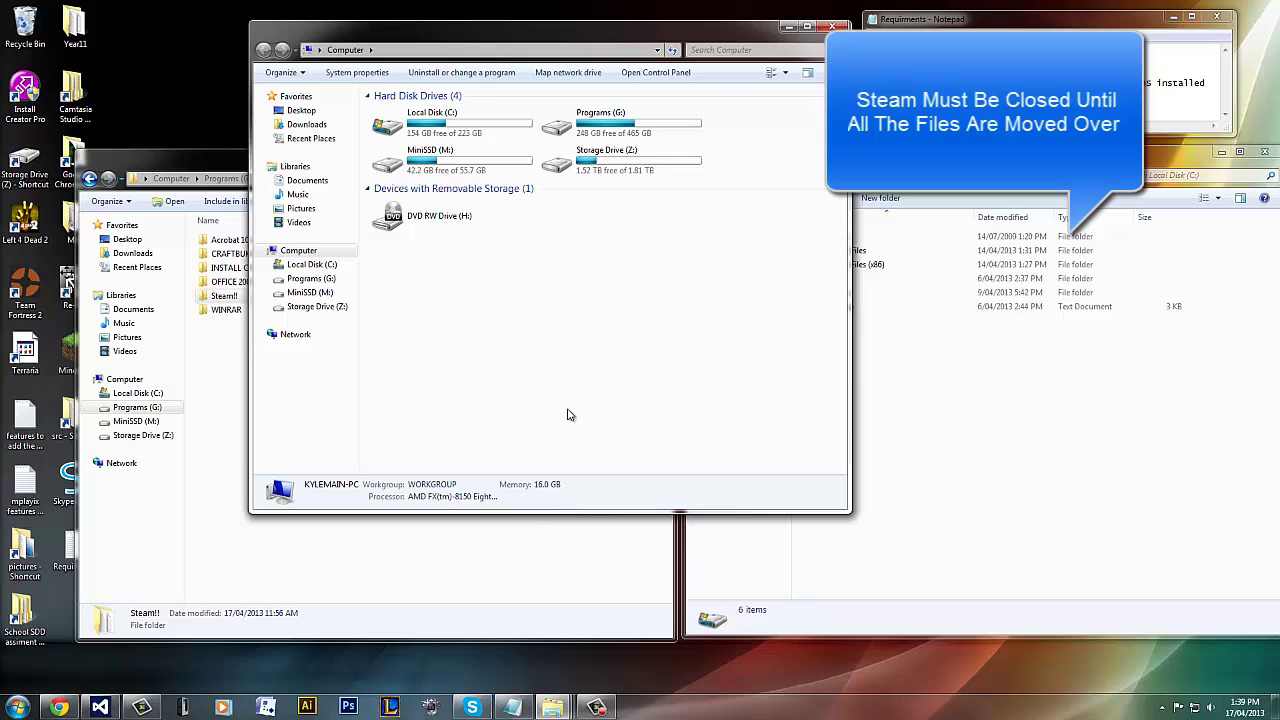
Compare the space on Storage Drive (Z:), Local Disk (C:) and Programs (G:) in the Computer window.
{"action": "left_click", "coordinate": [605, 158]}
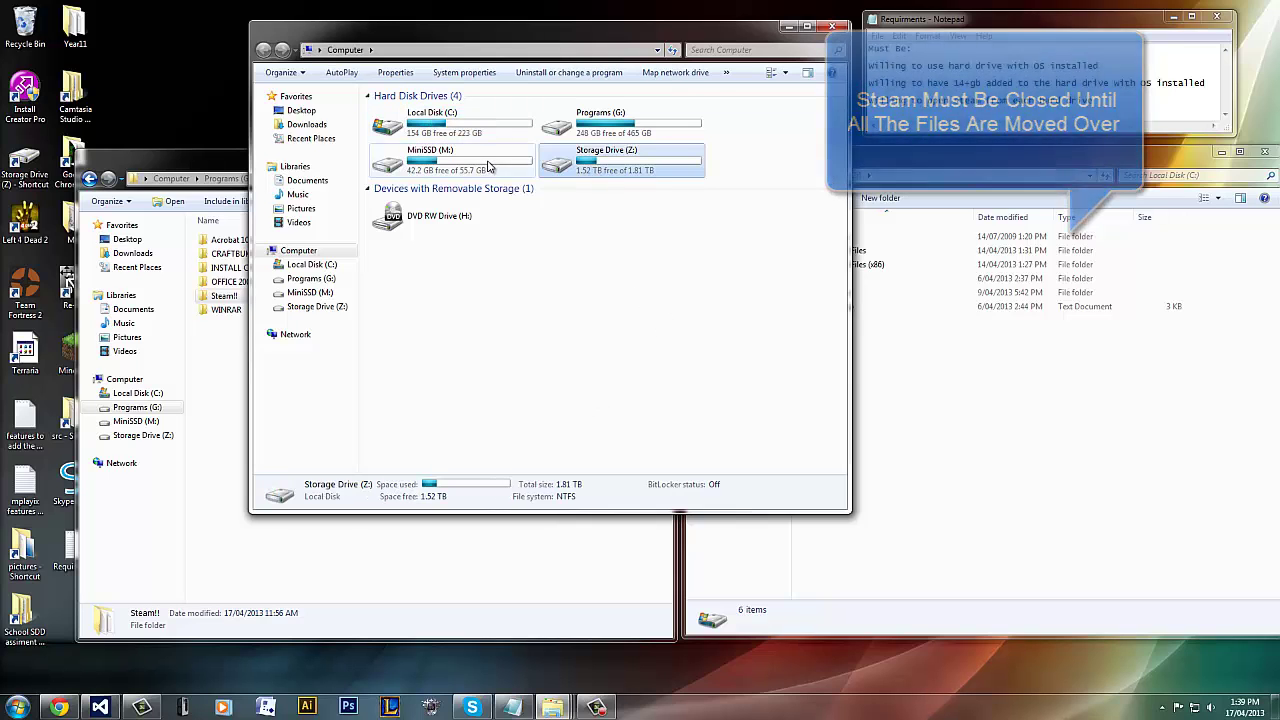
{"action": "left_click", "coordinate": [455, 122]}
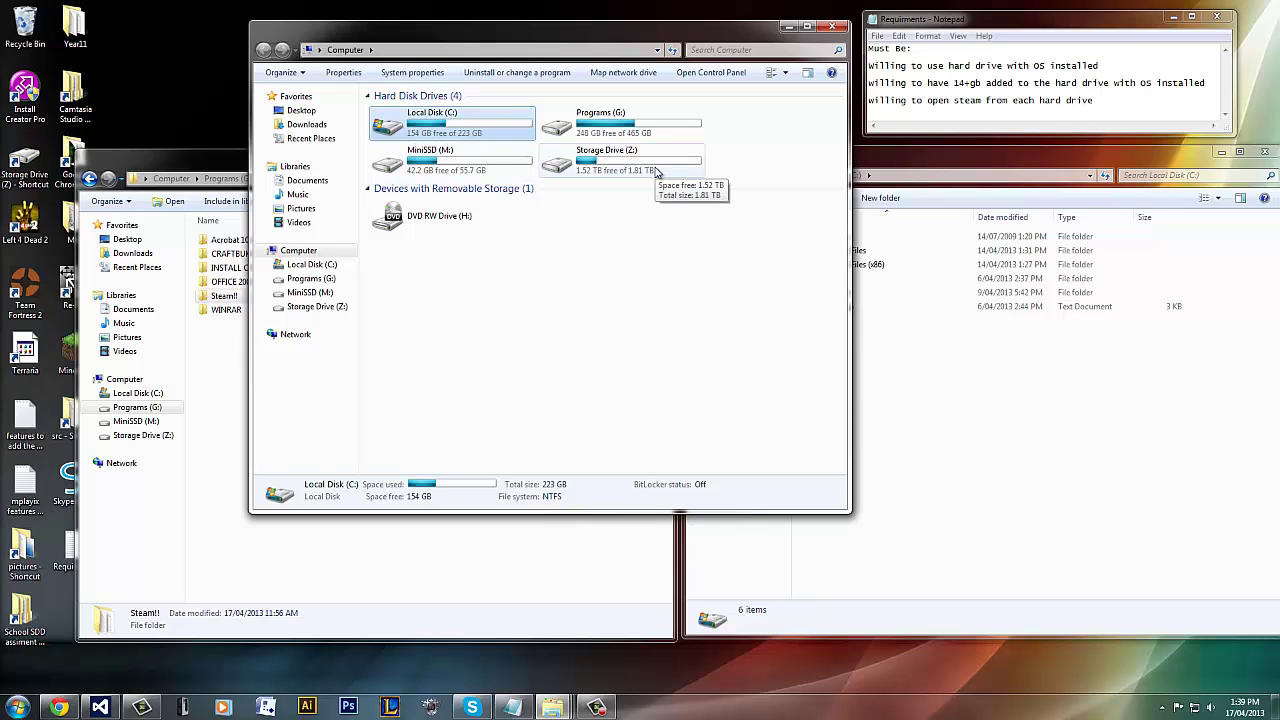
{"action": "left_click", "coordinate": [638, 126]}
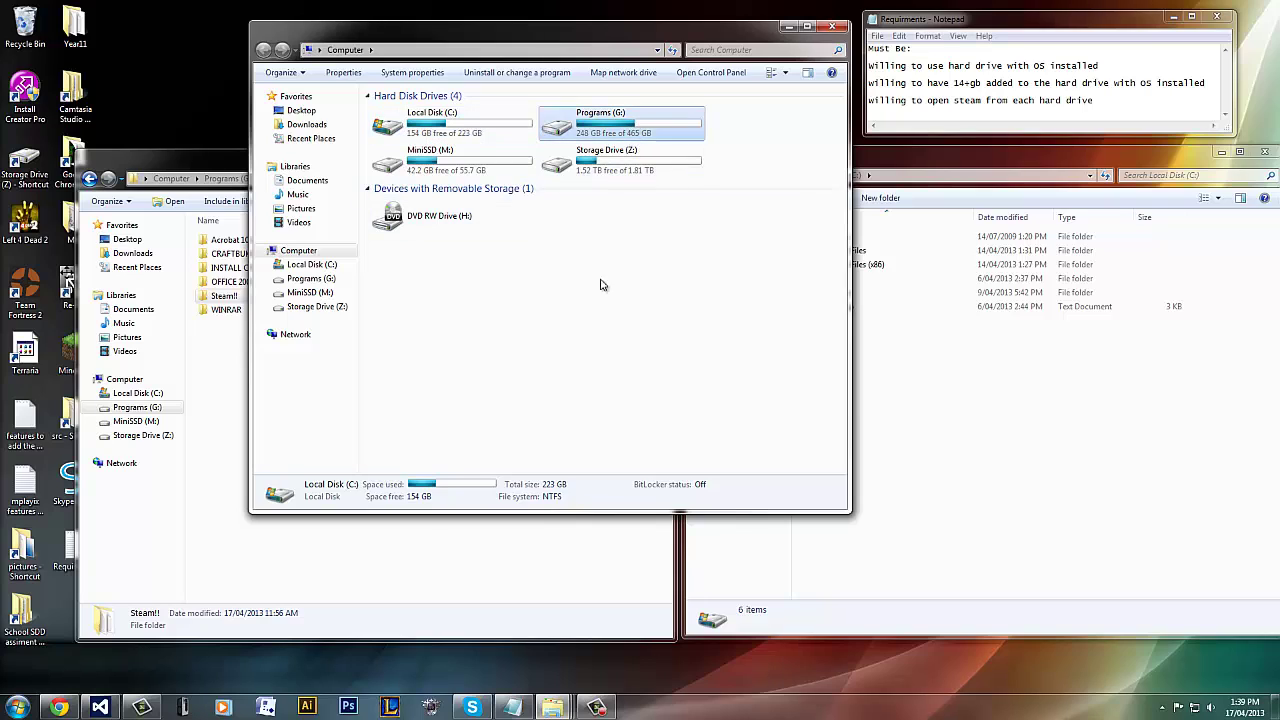
{"action": "left_click", "coordinate": [499, 135]}
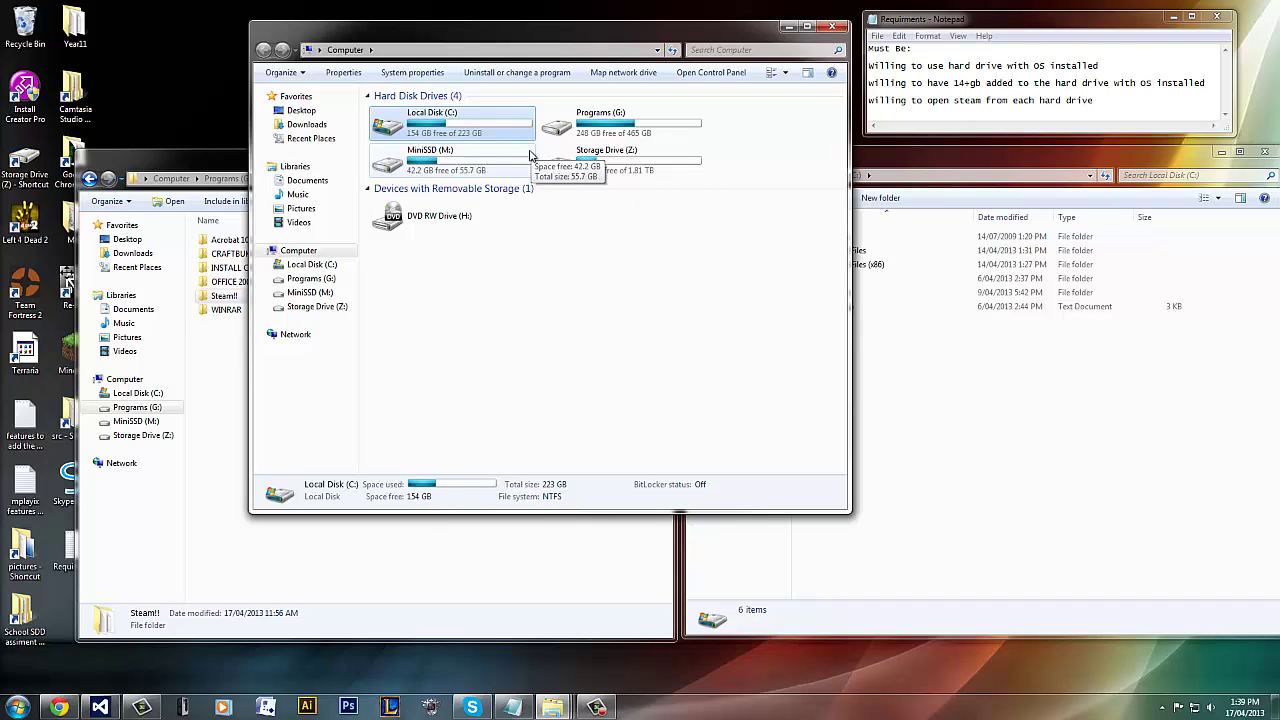
{"action": "left_click", "coordinate": [563, 127]}
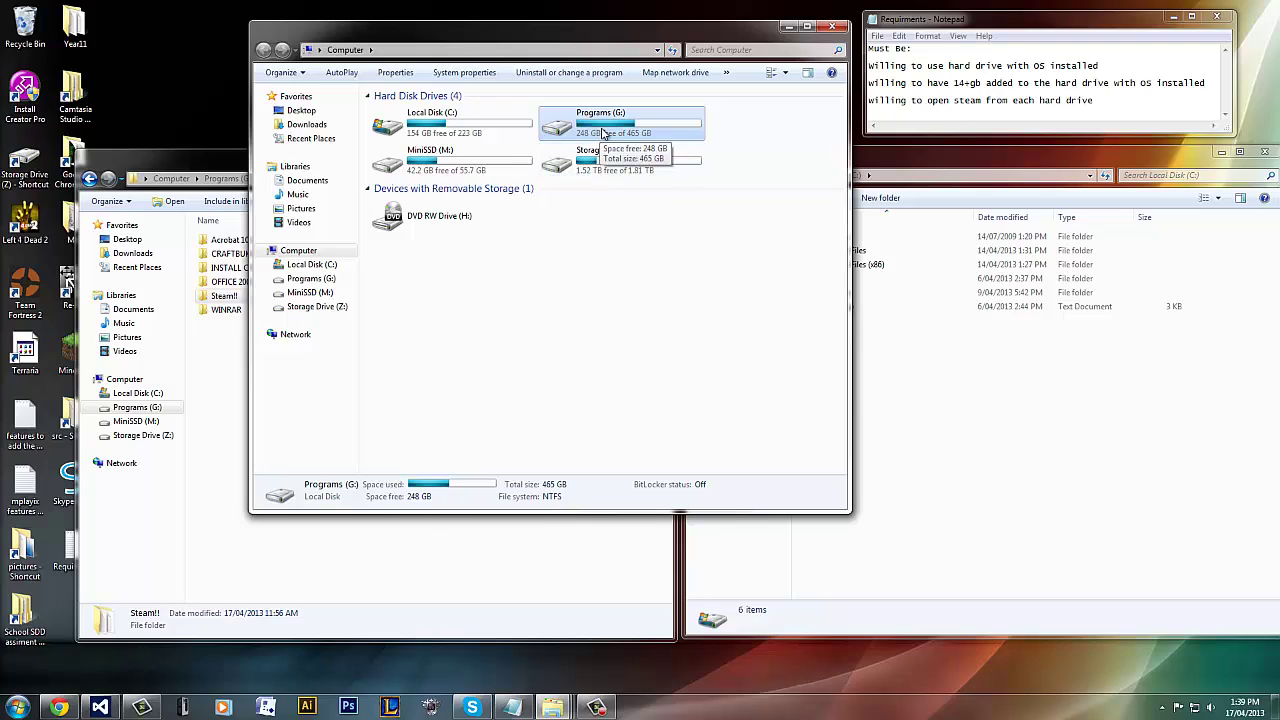
{"action": "left_click", "coordinate": [465, 128]}
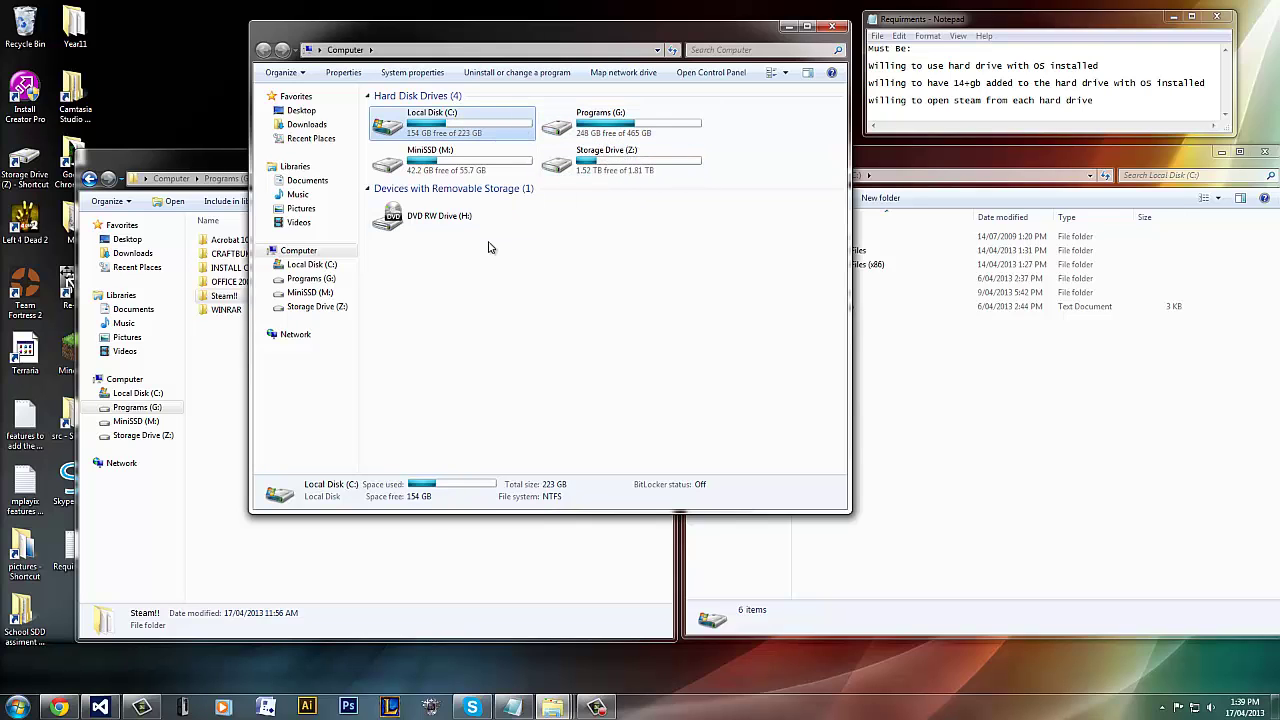
Bring the Utilites and Local Disk (C:) windows forward and open the Steam!! folder in Utilites.
{"action": "left_click", "coordinate": [355, 545]}
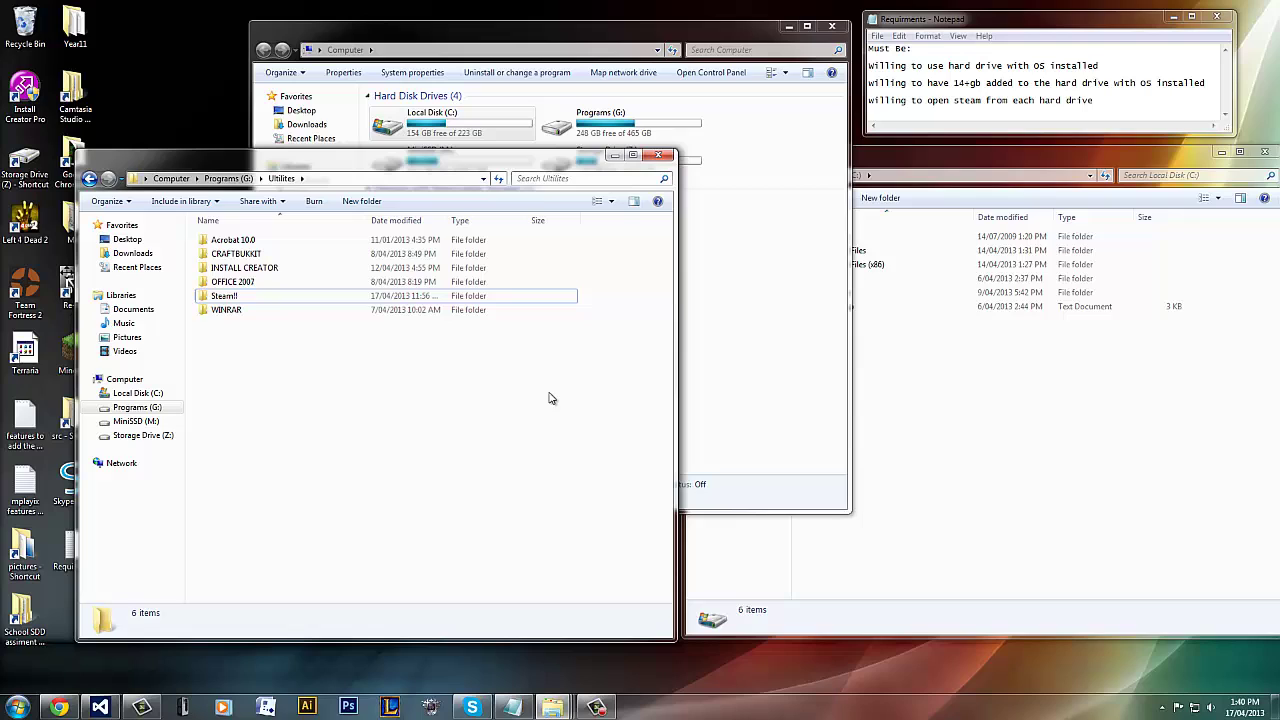
{"action": "left_click", "coordinate": [898, 444]}
{"action": "left_click", "coordinate": [478, 430]}
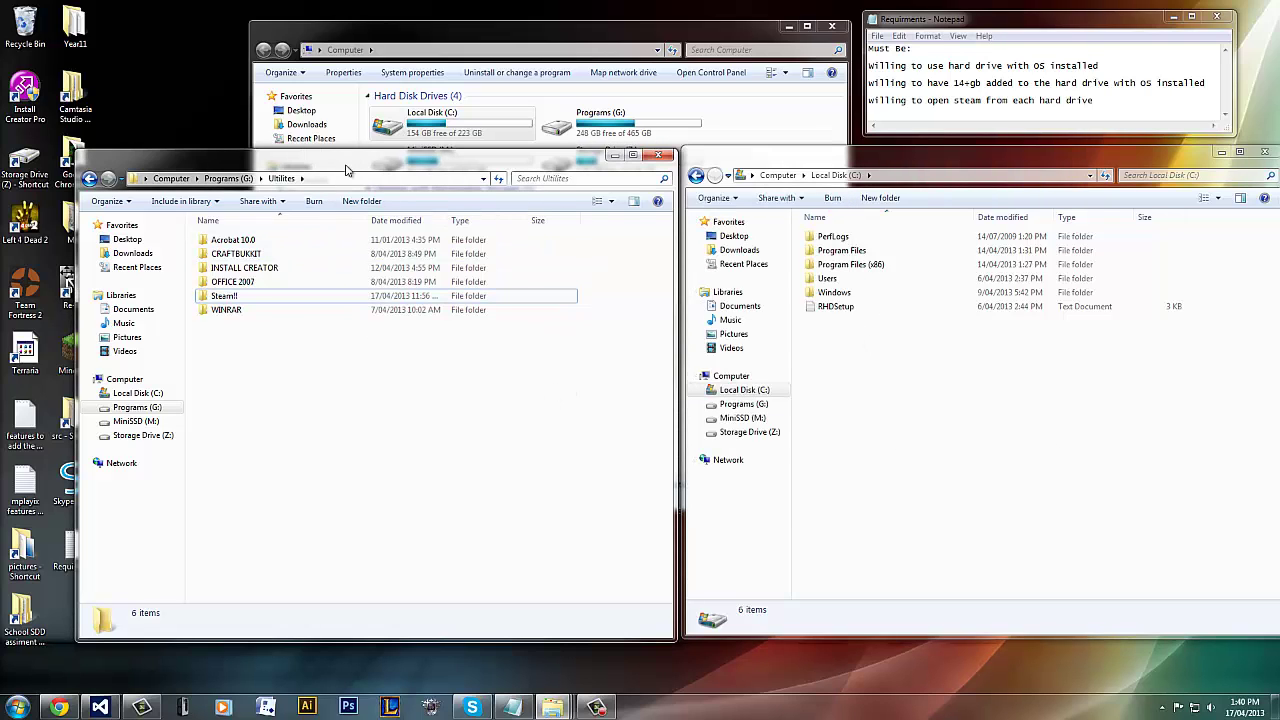
{"action": "left_click", "coordinate": [253, 300]}
{"action": "double_click", "coordinate": [253, 300]}
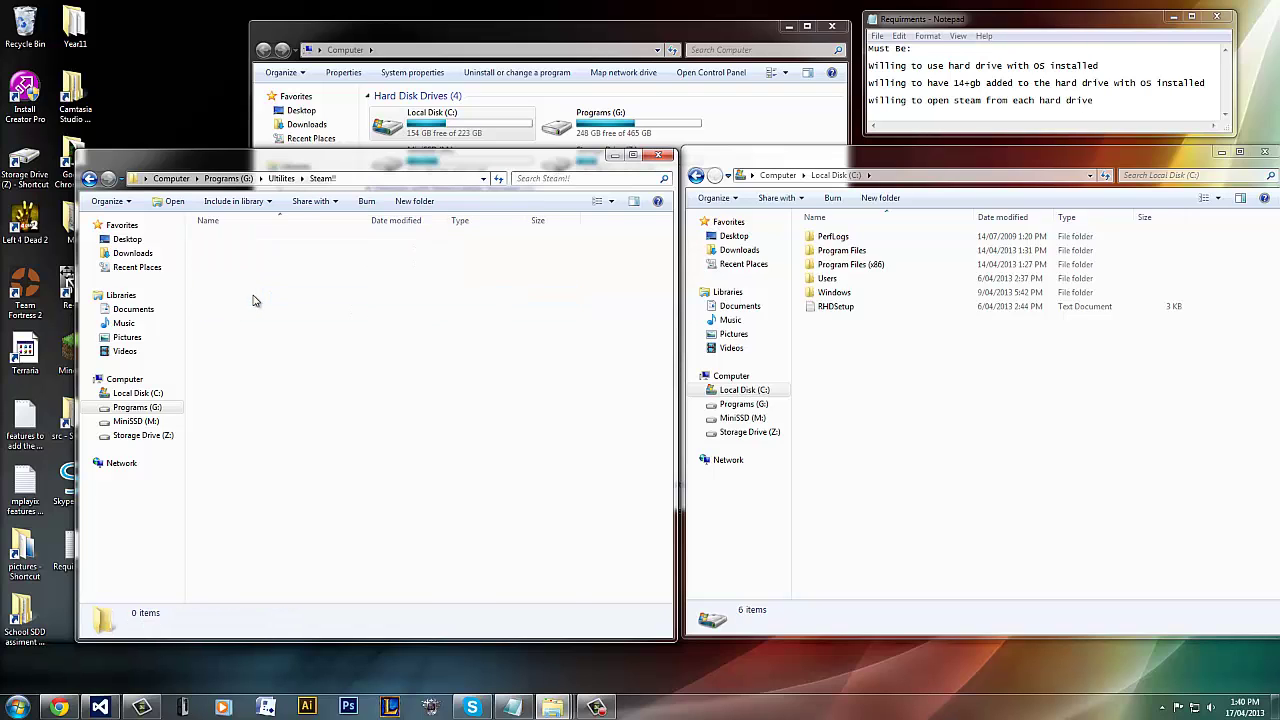
Select everything in the Steam!! folder except the steamapps folder and bring up the copy options.
{"action": "left_click", "coordinate": [375, 352]}
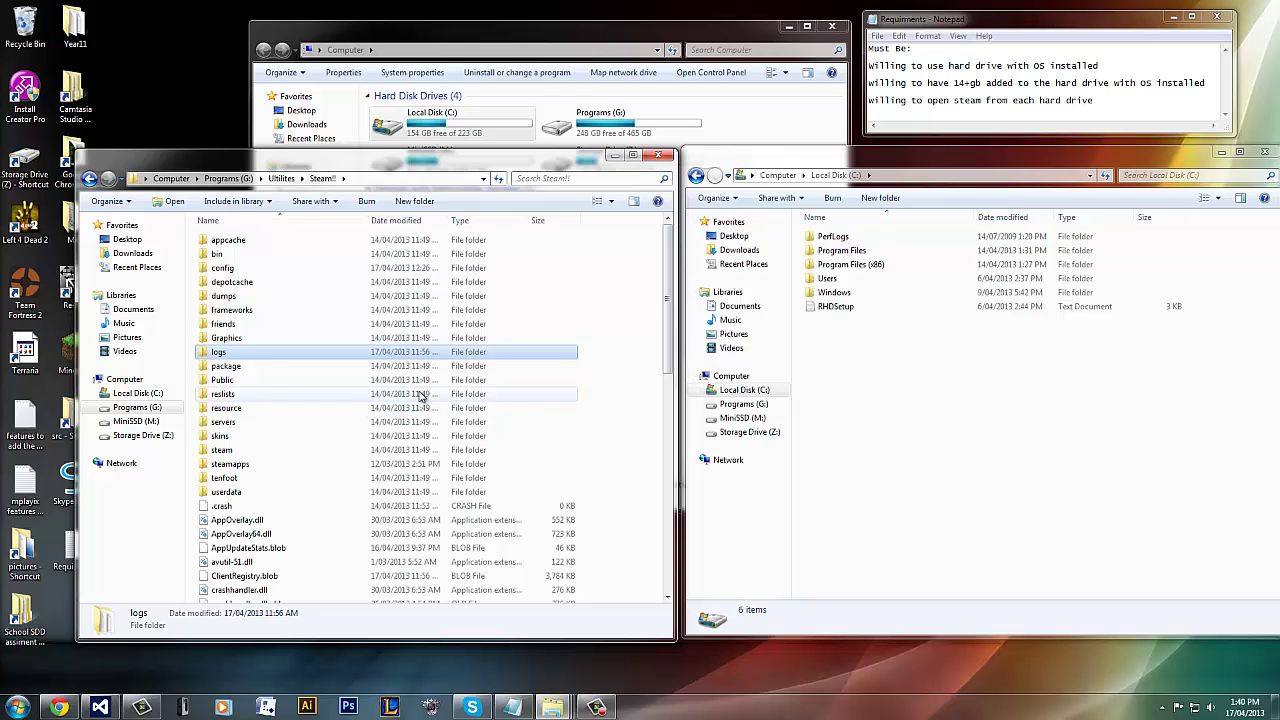
{"action": "key", "text": "ctrl+a"}
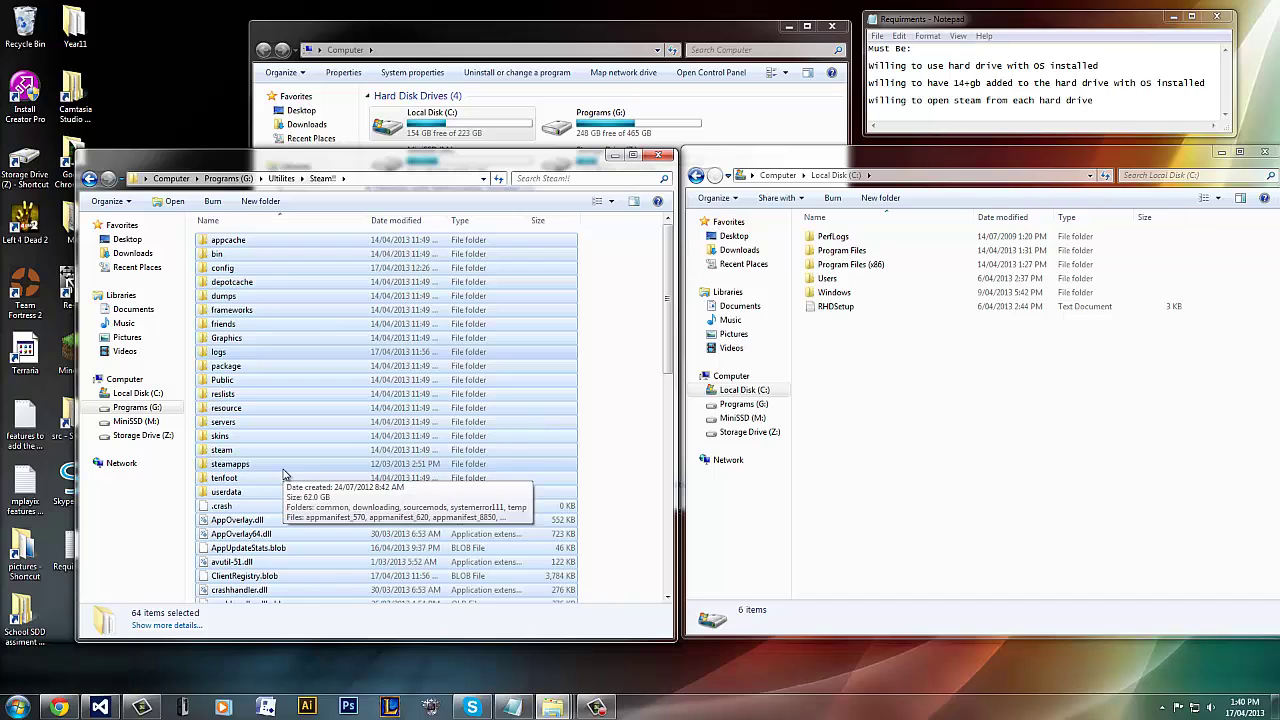
{"action": "left_click", "coordinate": [259, 465], "text": "ctrl"}
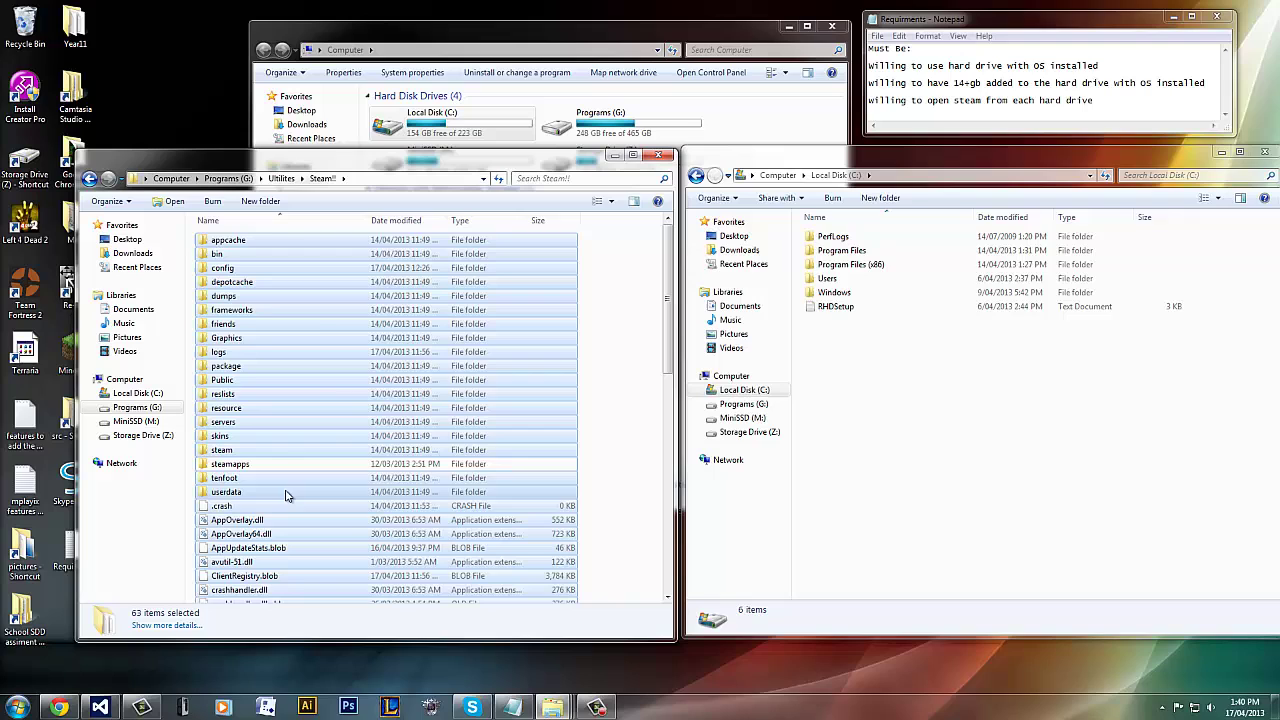
{"action": "right_click", "coordinate": [312, 386]}
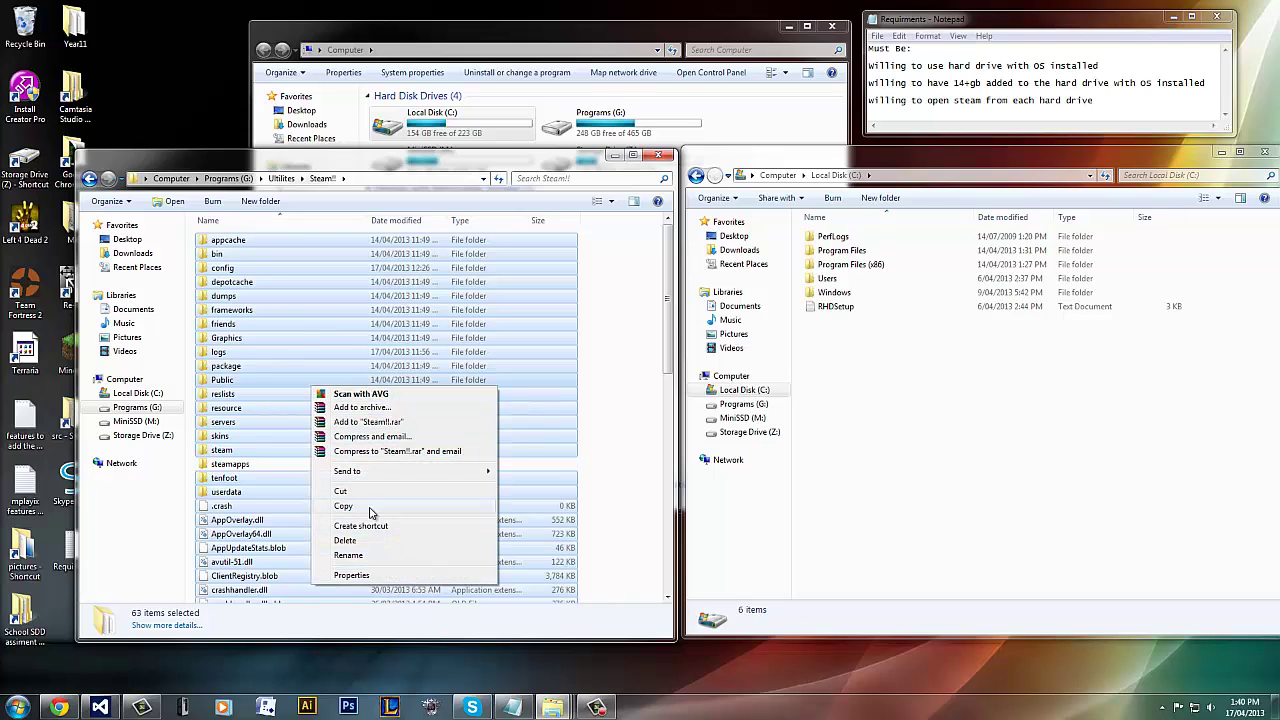
{"action": "left_click", "coordinate": [458, 496]}
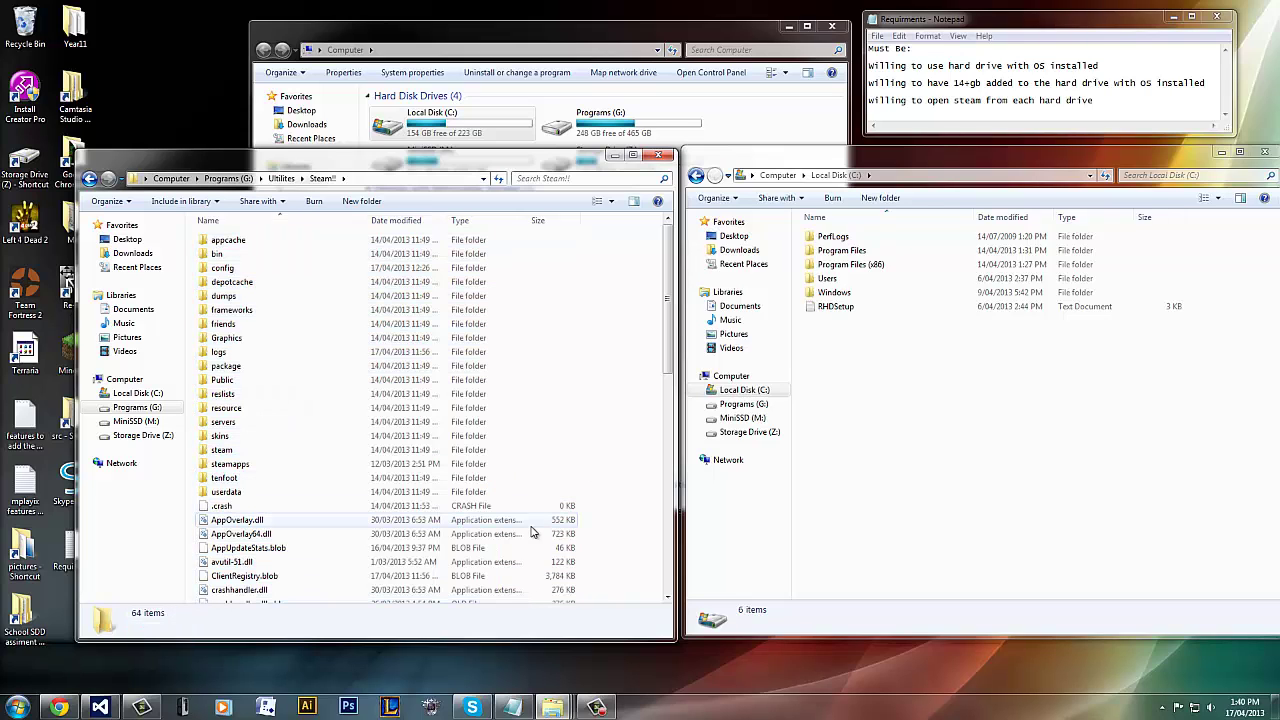
Open the Program Files (x86) folder on Local Disk (C:).
{"action": "left_click", "coordinate": [911, 470]}
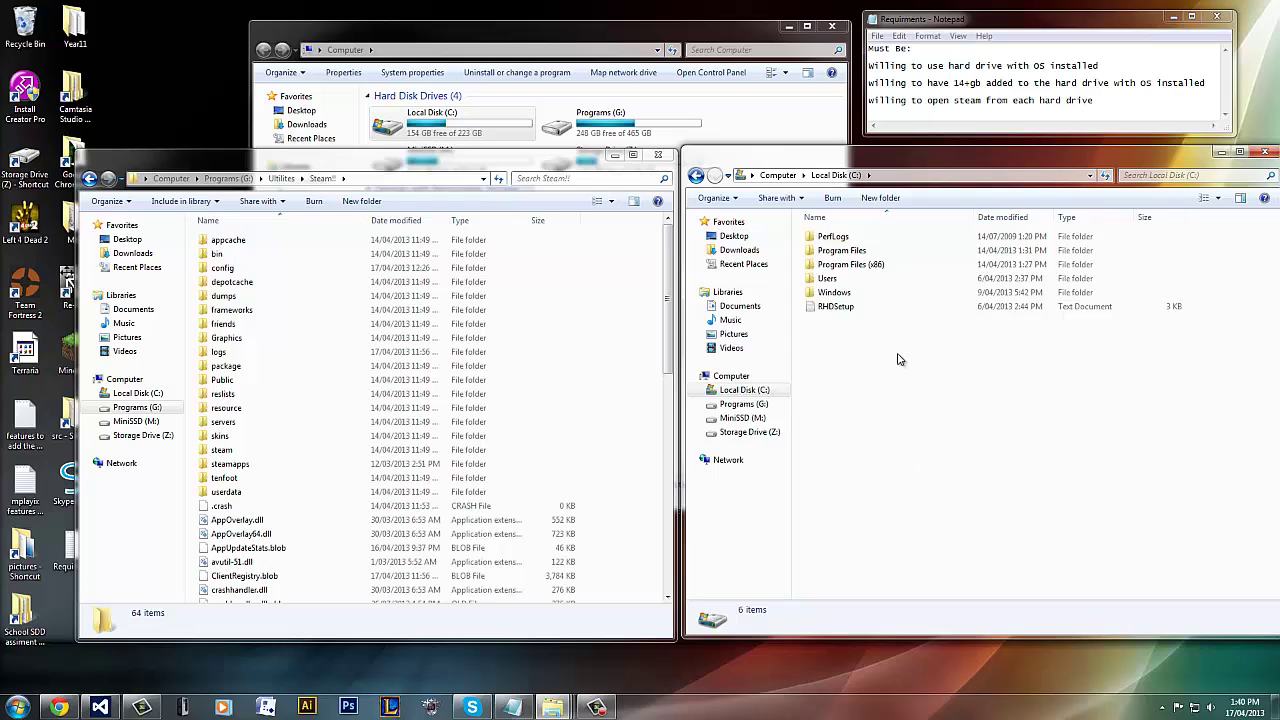
{"action": "mouse_move", "coordinate": [859, 258]}
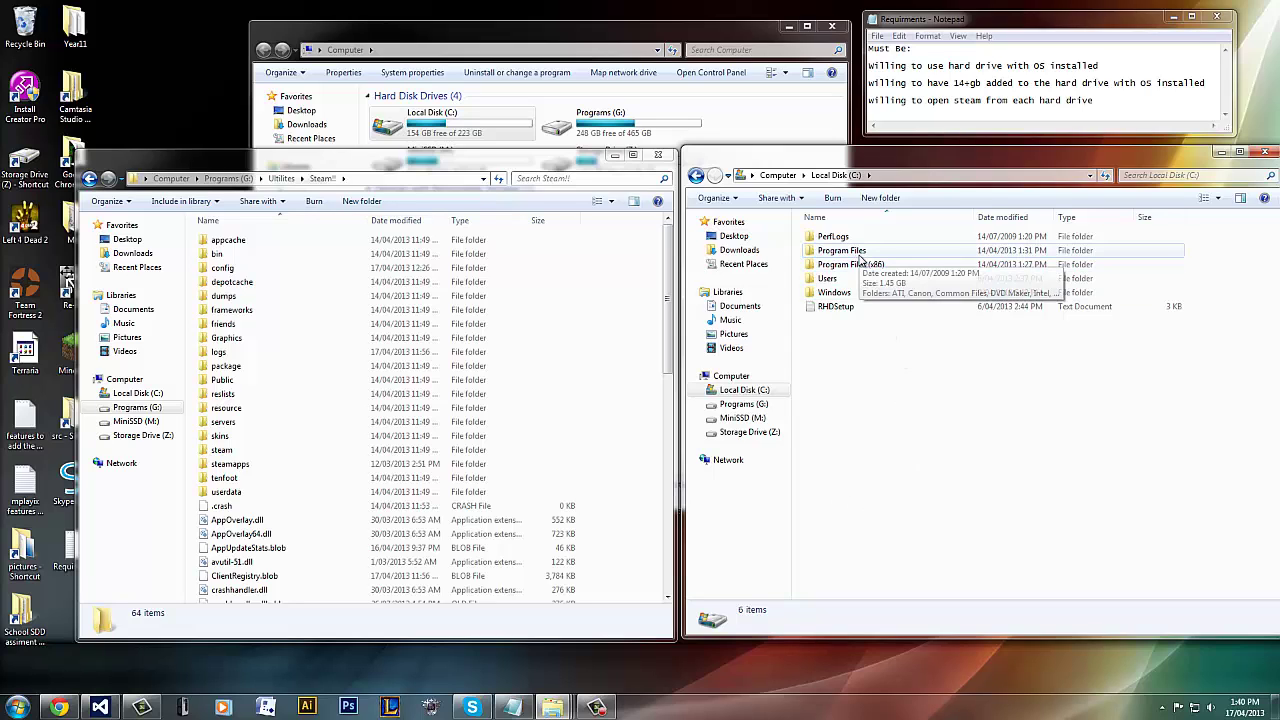
{"action": "left_click", "coordinate": [859, 257]}
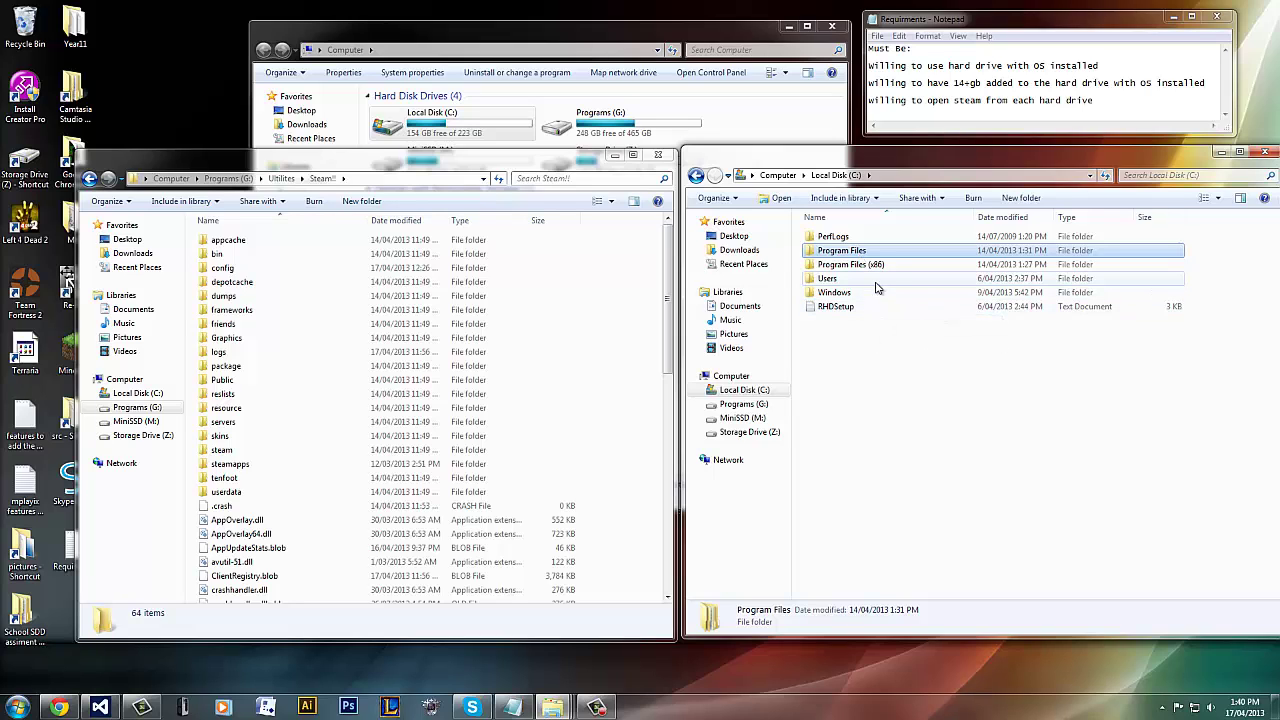
{"action": "left_click", "coordinate": [882, 266]}
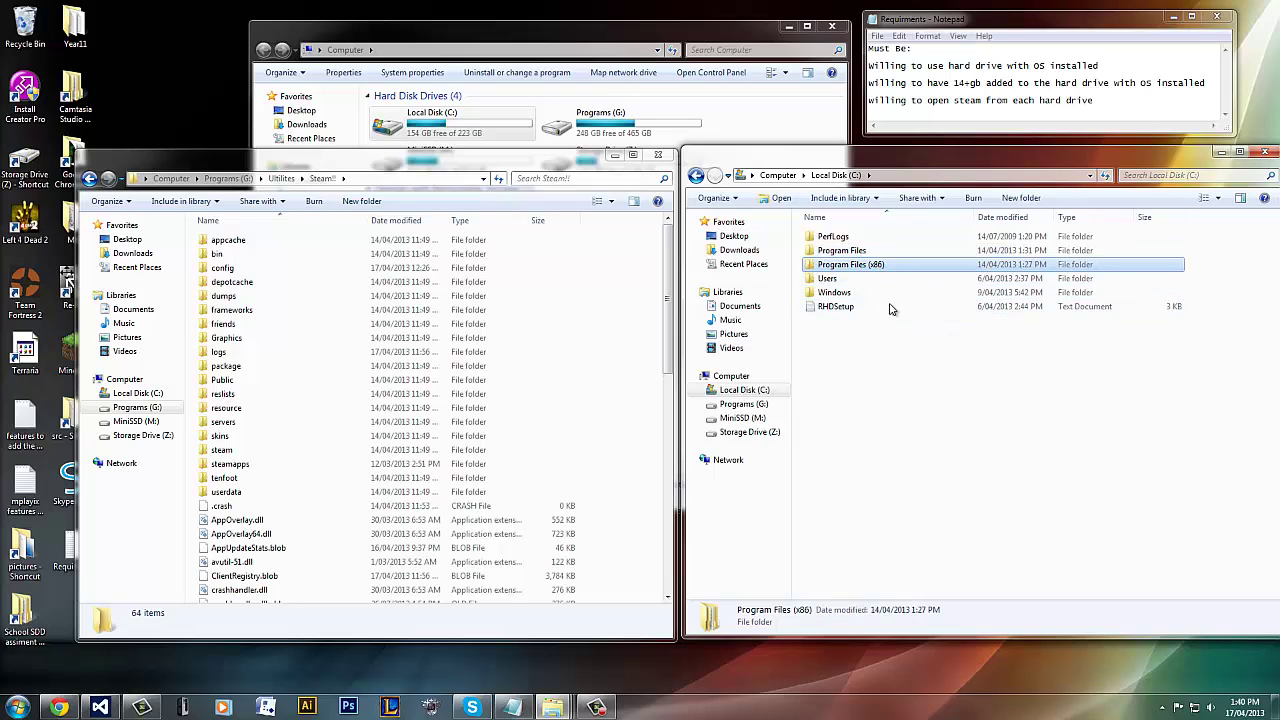
{"action": "double_click", "coordinate": [882, 266]}
{"action": "left_click", "coordinate": [1080, 446]}
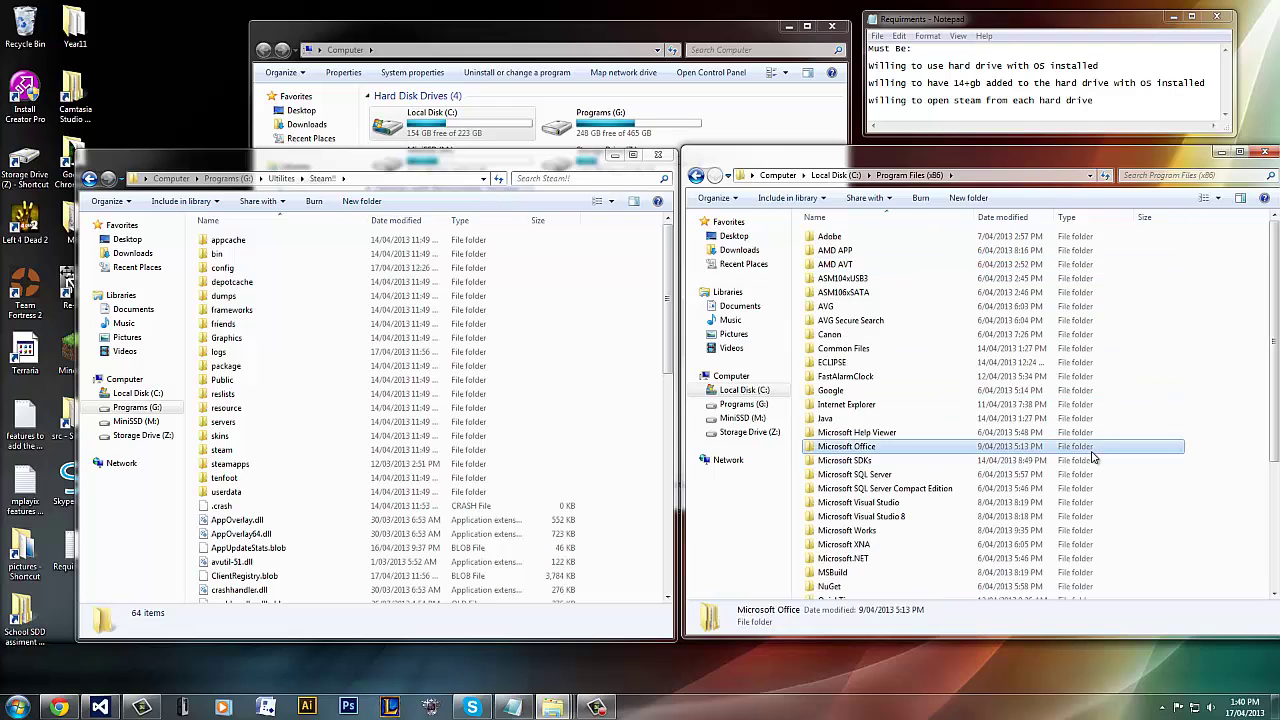
Create a new folder named "steam" in Program Files (x86).
{"action": "scroll", "coordinate": [1083, 478], "scroll_direction": "down", "scroll_amount": 1}
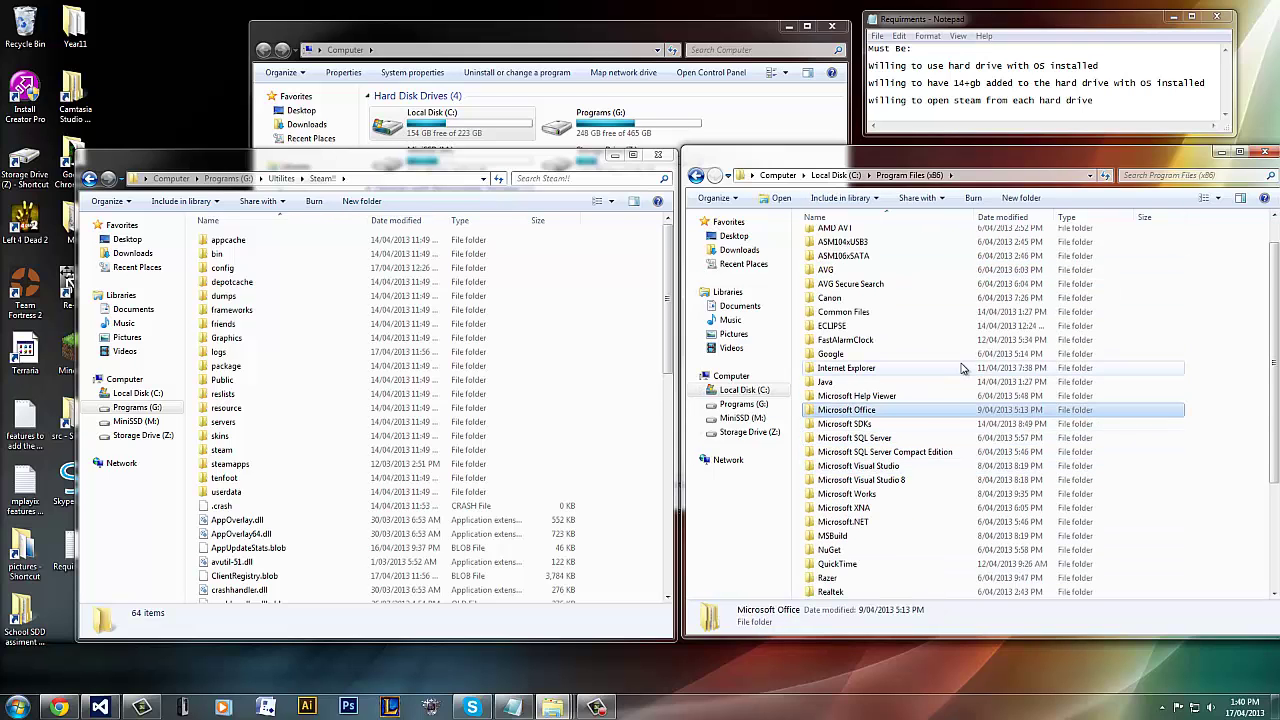
{"action": "scroll", "coordinate": [960, 490], "scroll_direction": "down", "scroll_amount": 4}
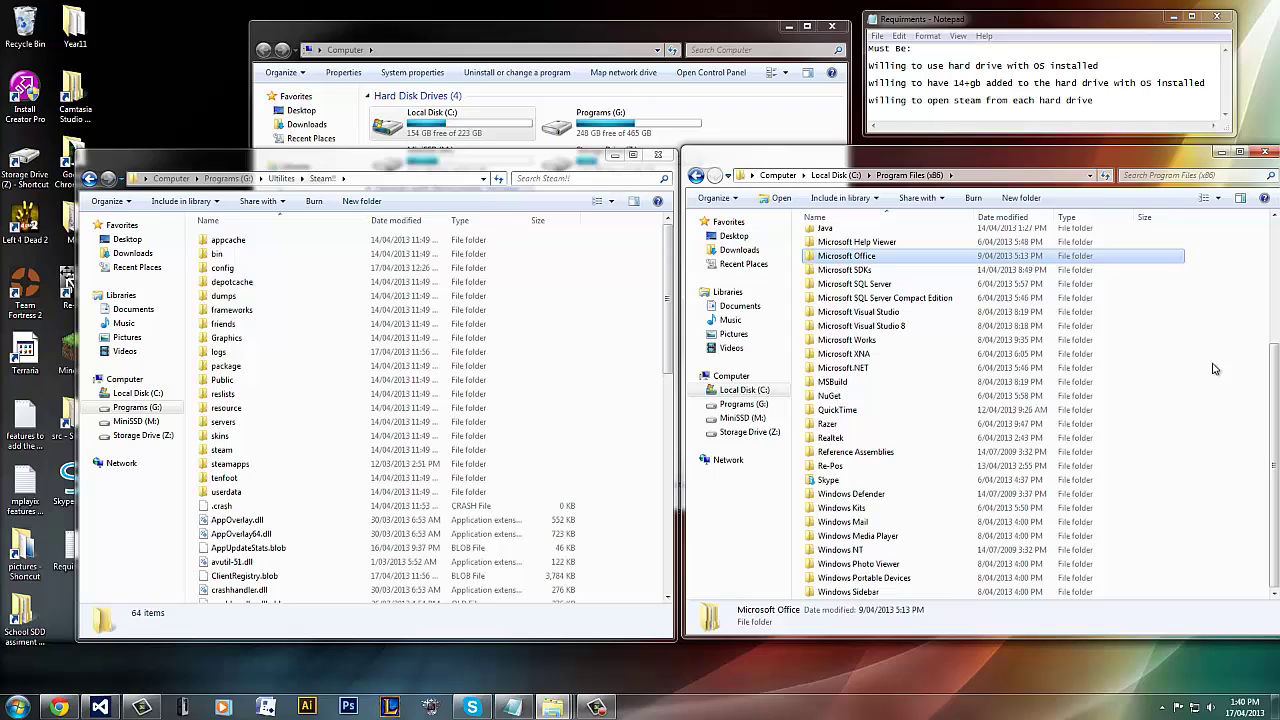
{"action": "right_click", "coordinate": [1097, 381]}
{"action": "mouse_move", "coordinate": [1160, 527]}
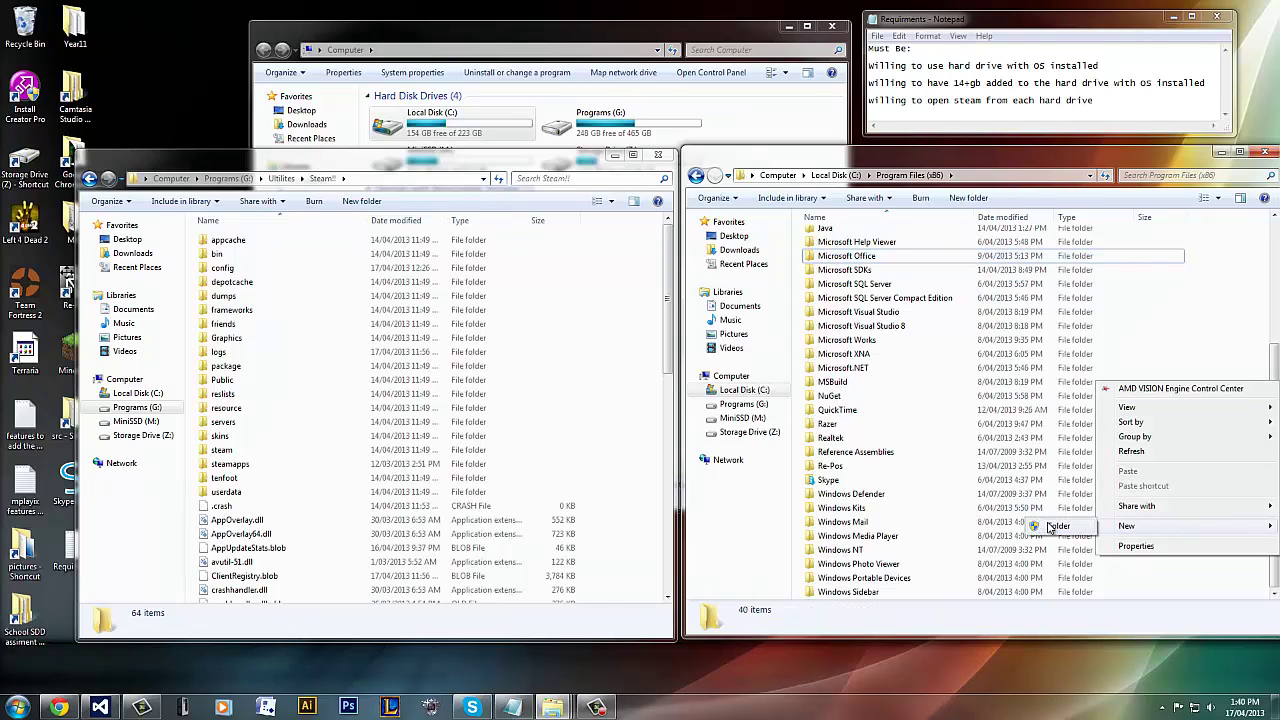
{"action": "left_click", "coordinate": [1045, 523]}
{"action": "type", "text": "steam"}
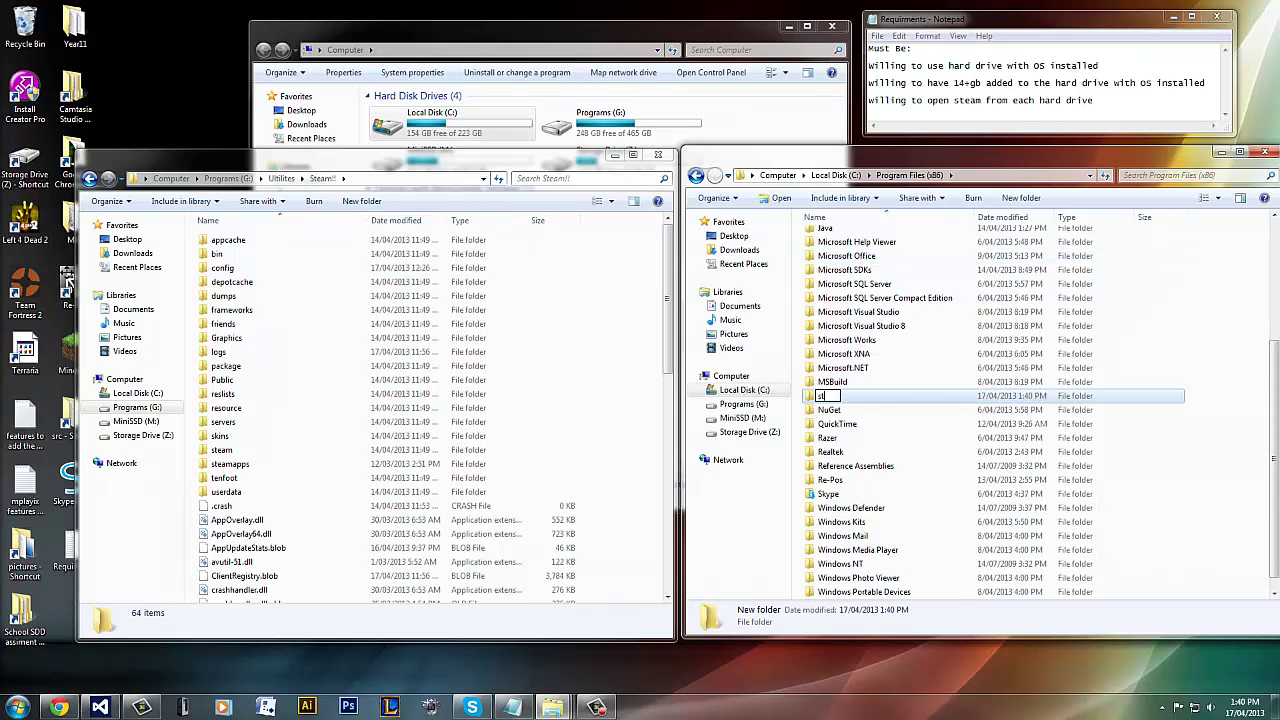
{"action": "left_click", "coordinate": [1096, 369]}
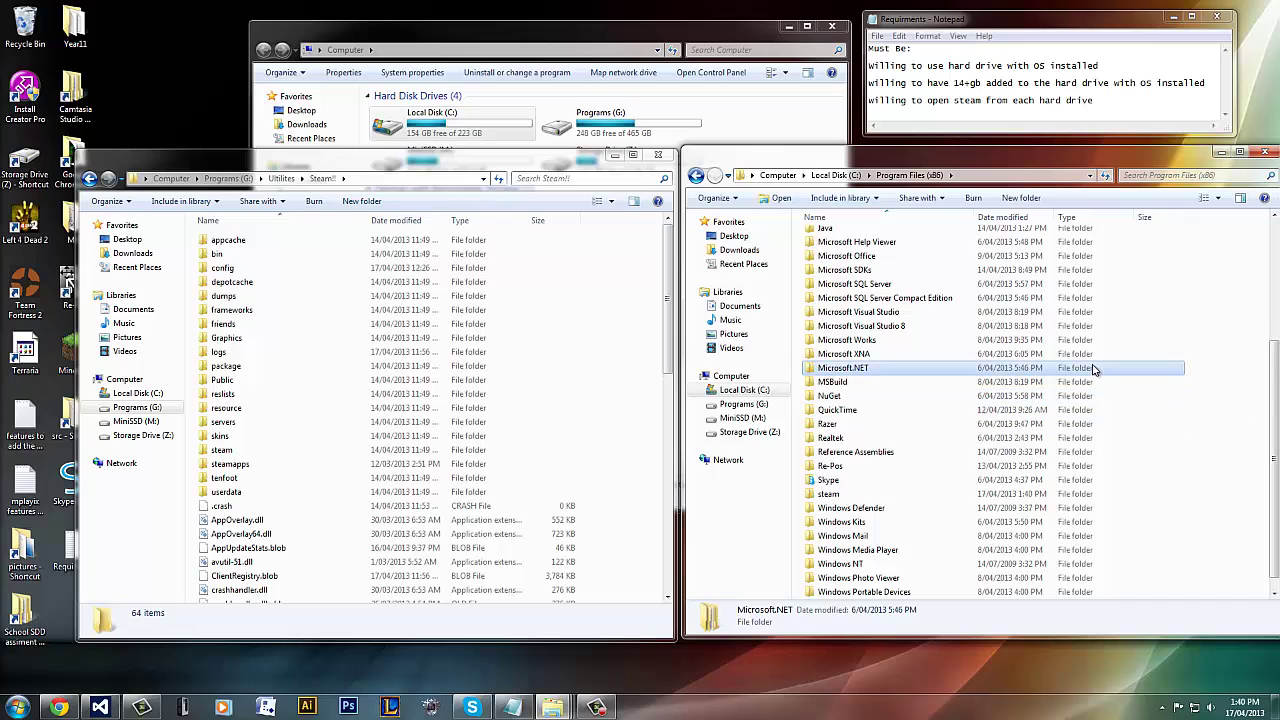
Open the new steam folder and try to paste the Steam files into it.
{"action": "left_click", "coordinate": [924, 495]}
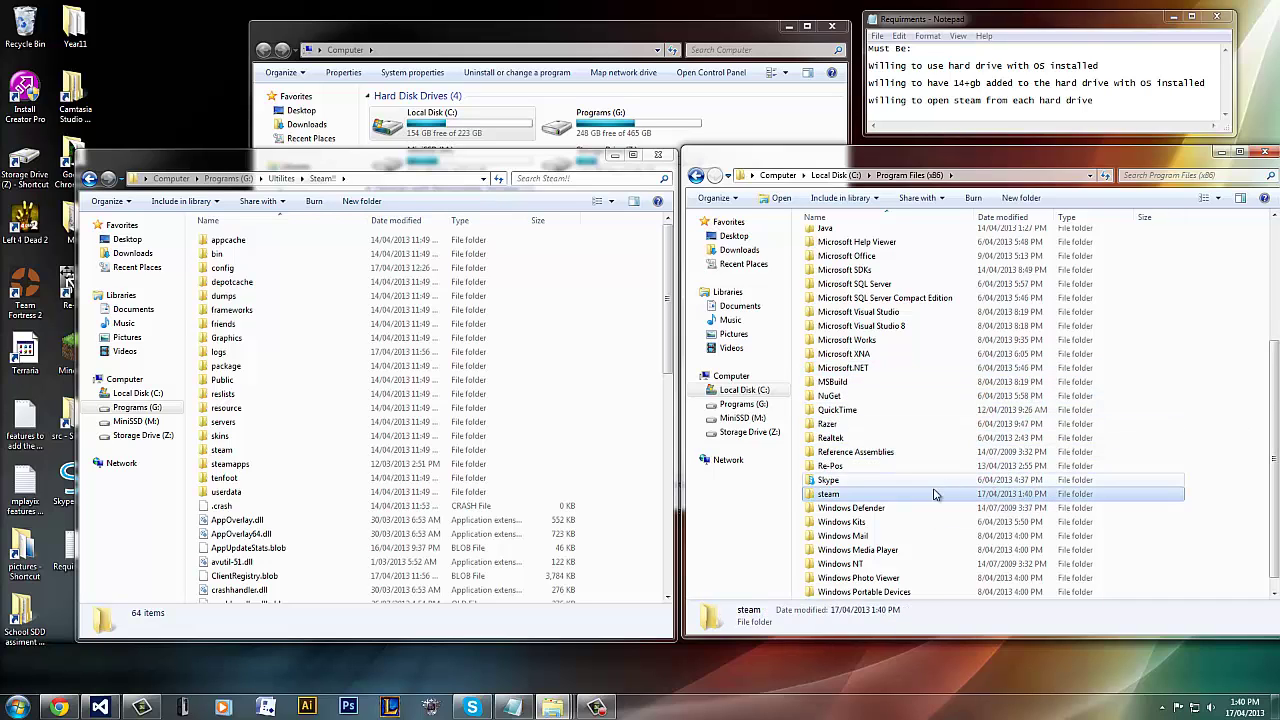
{"action": "double_click", "coordinate": [935, 494]}
{"action": "right_click", "coordinate": [878, 377]}
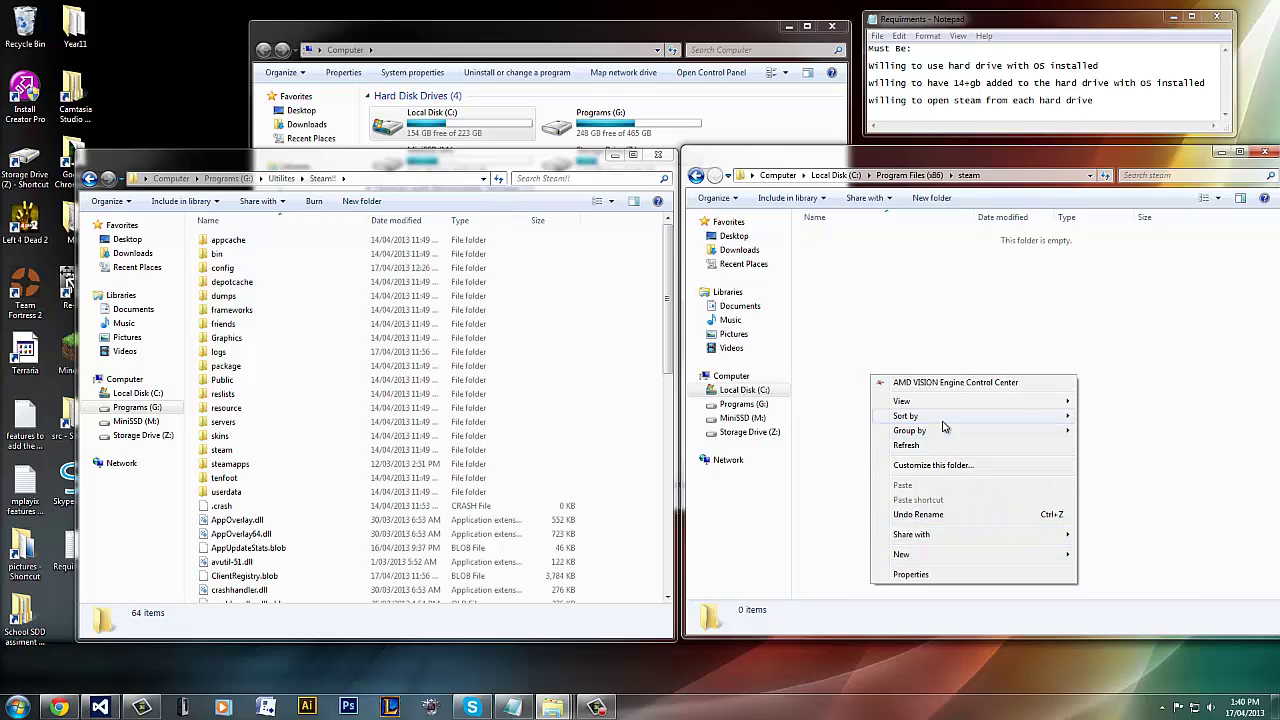
{"action": "left_click", "coordinate": [930, 335]}
{"action": "right_click", "coordinate": [932, 343]}
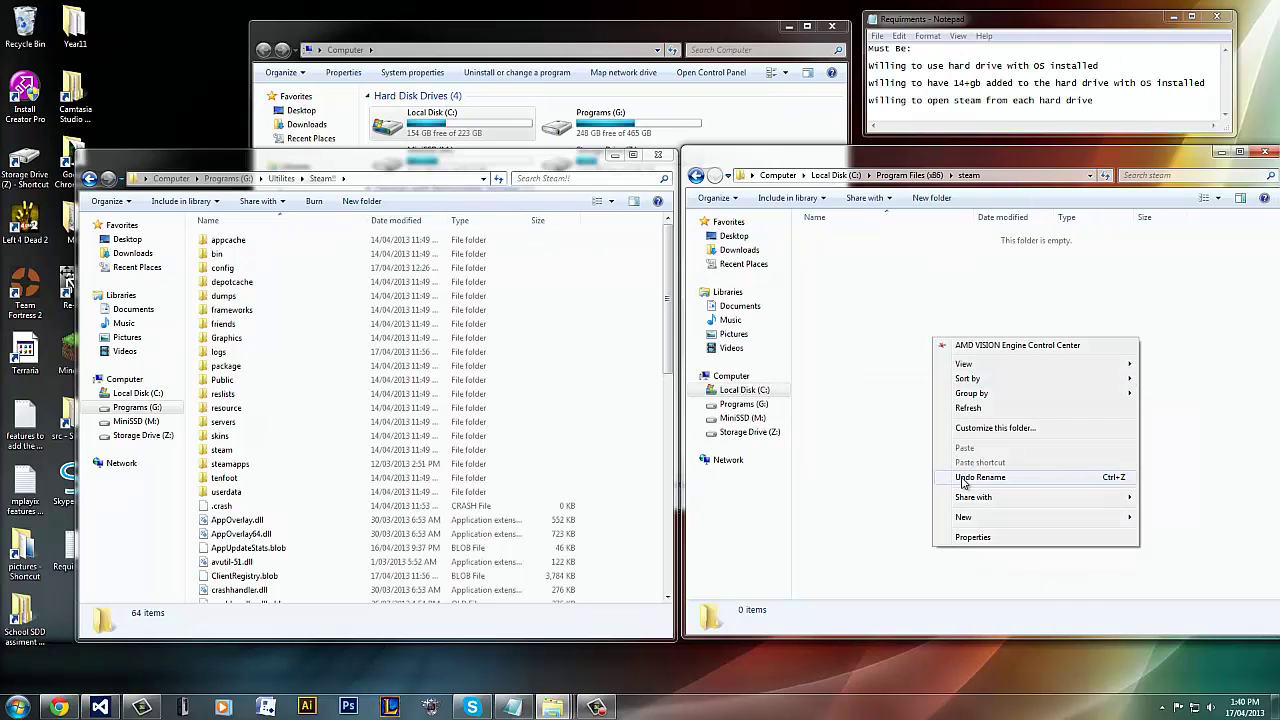
{"action": "left_click", "coordinate": [755, 562]}
Return to Program Files (x86) and delete the steam folder with administrator permission.
{"action": "key", "text": "BackSpace"}
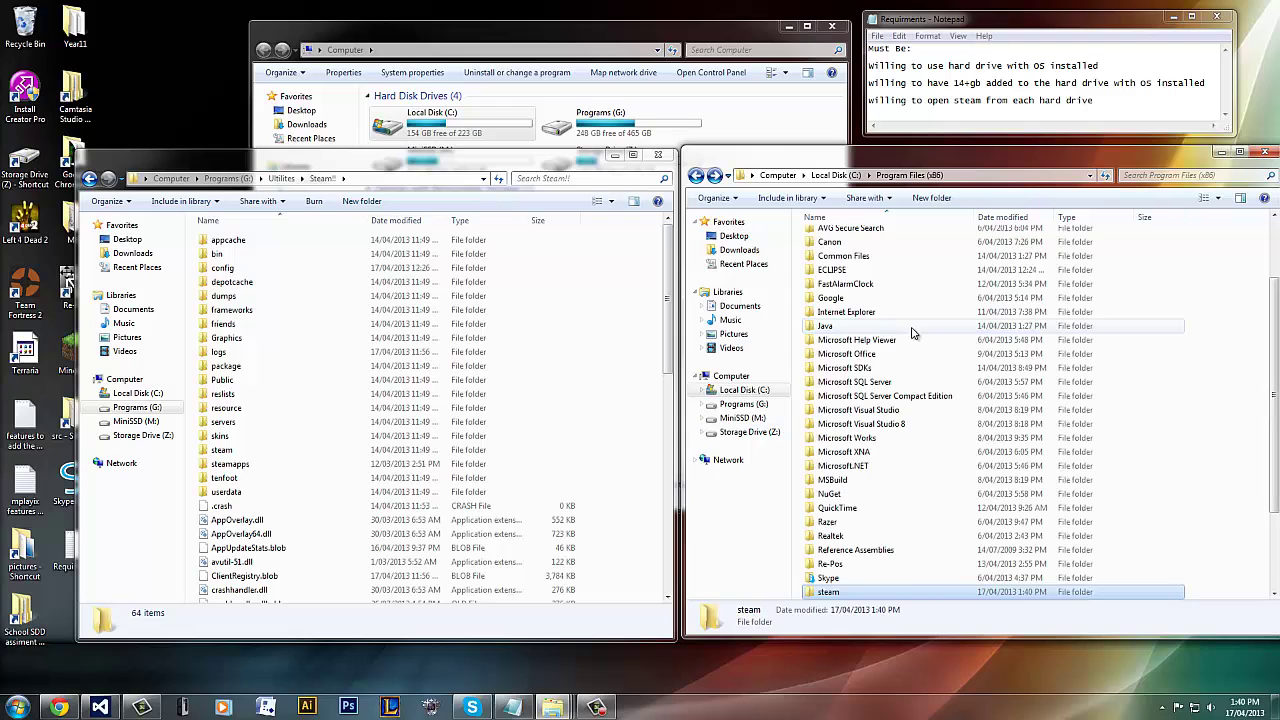
{"action": "key", "text": "Delete"}
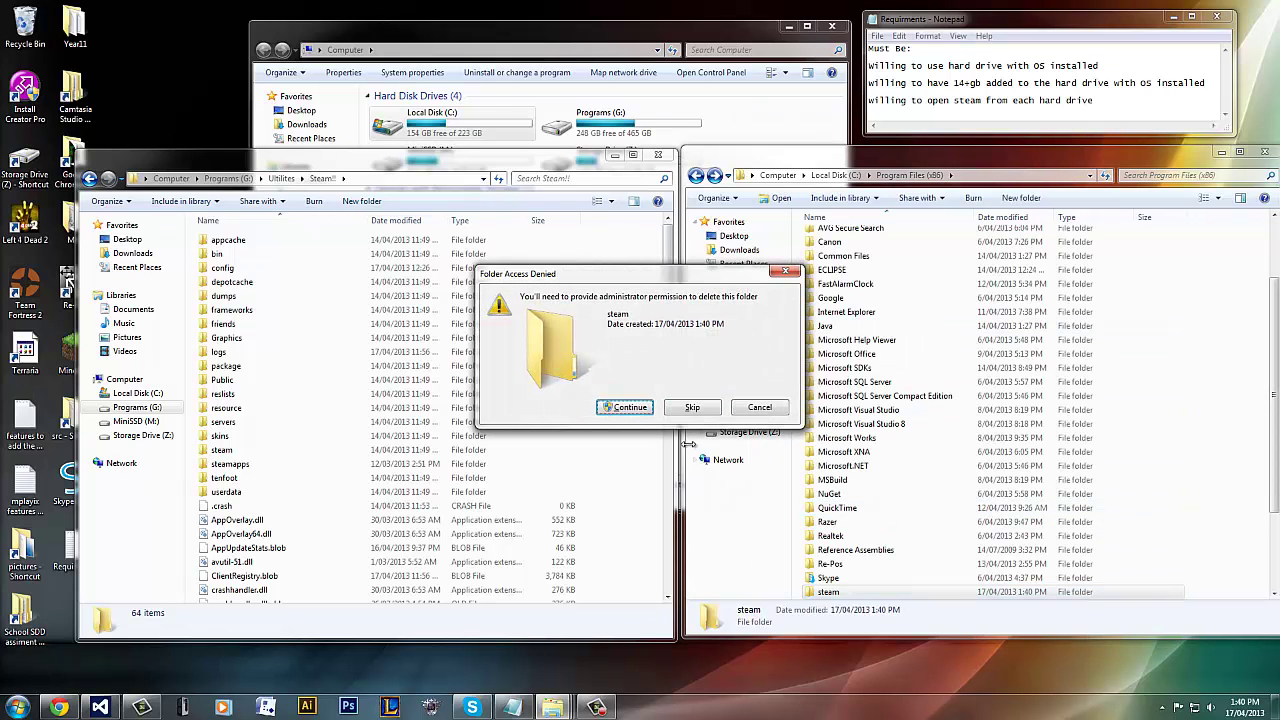
{"action": "left_click", "coordinate": [635, 403]}
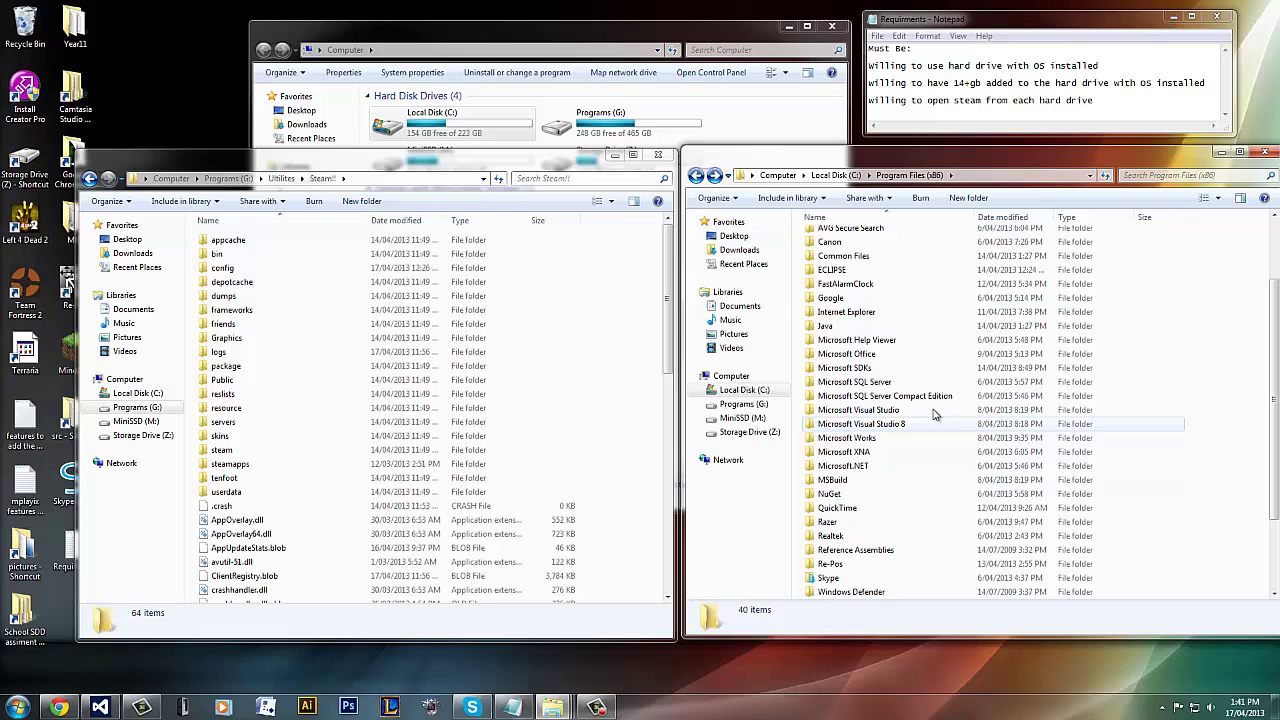
Inspect the contents of the steamapps folder on Programs (G:) and return to the Steam!! folder.
{"action": "left_click", "coordinate": [476, 383]}
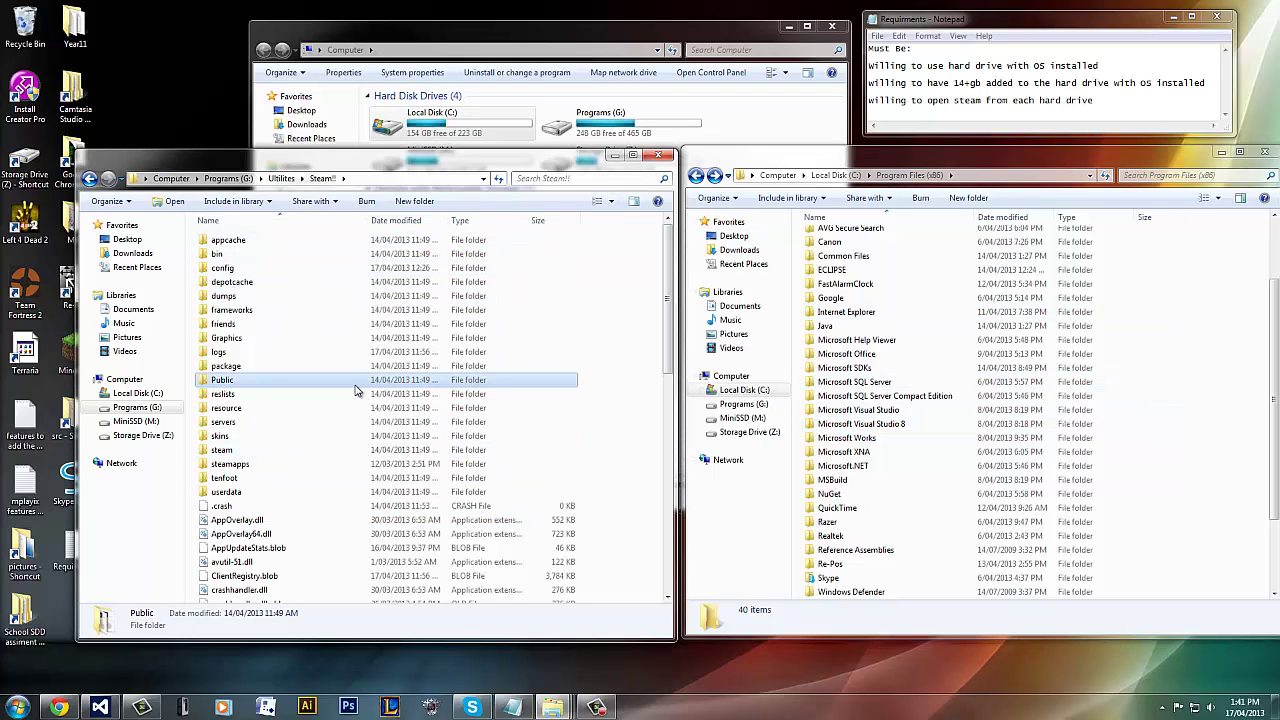
{"action": "left_click", "coordinate": [240, 464]}
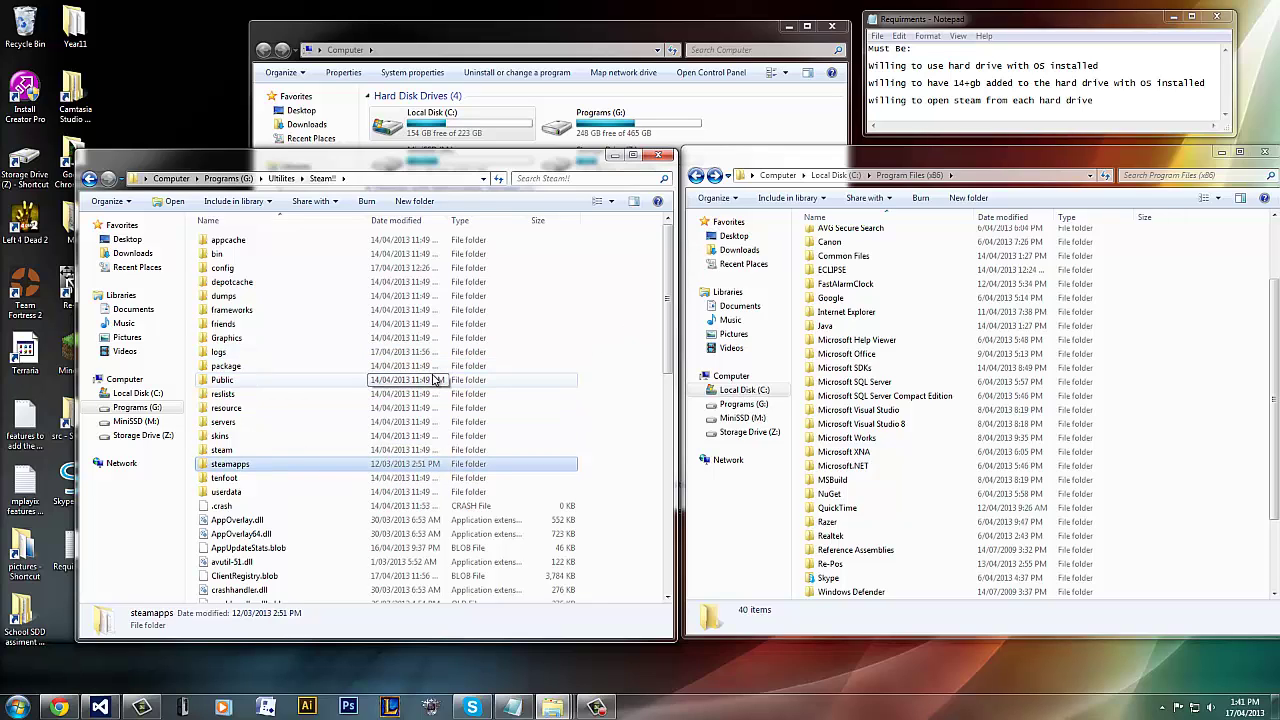
{"action": "double_click", "coordinate": [268, 465]}
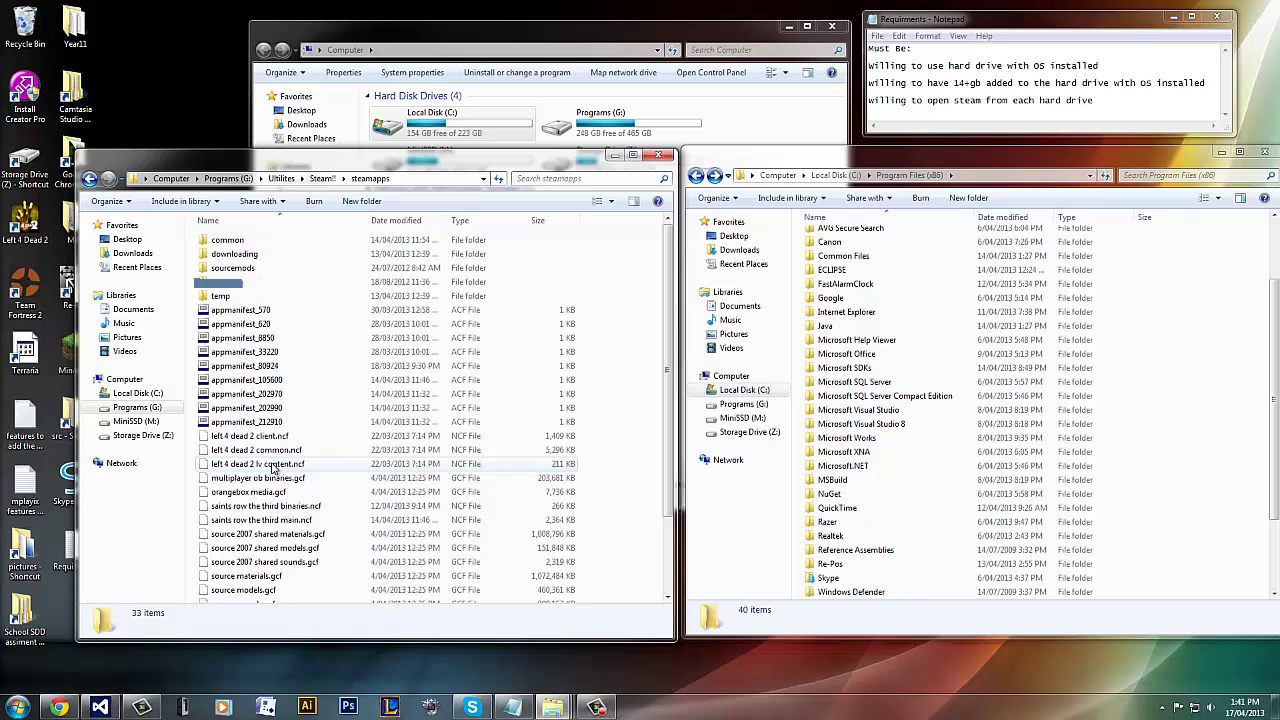
{"action": "left_click", "coordinate": [89, 178]}
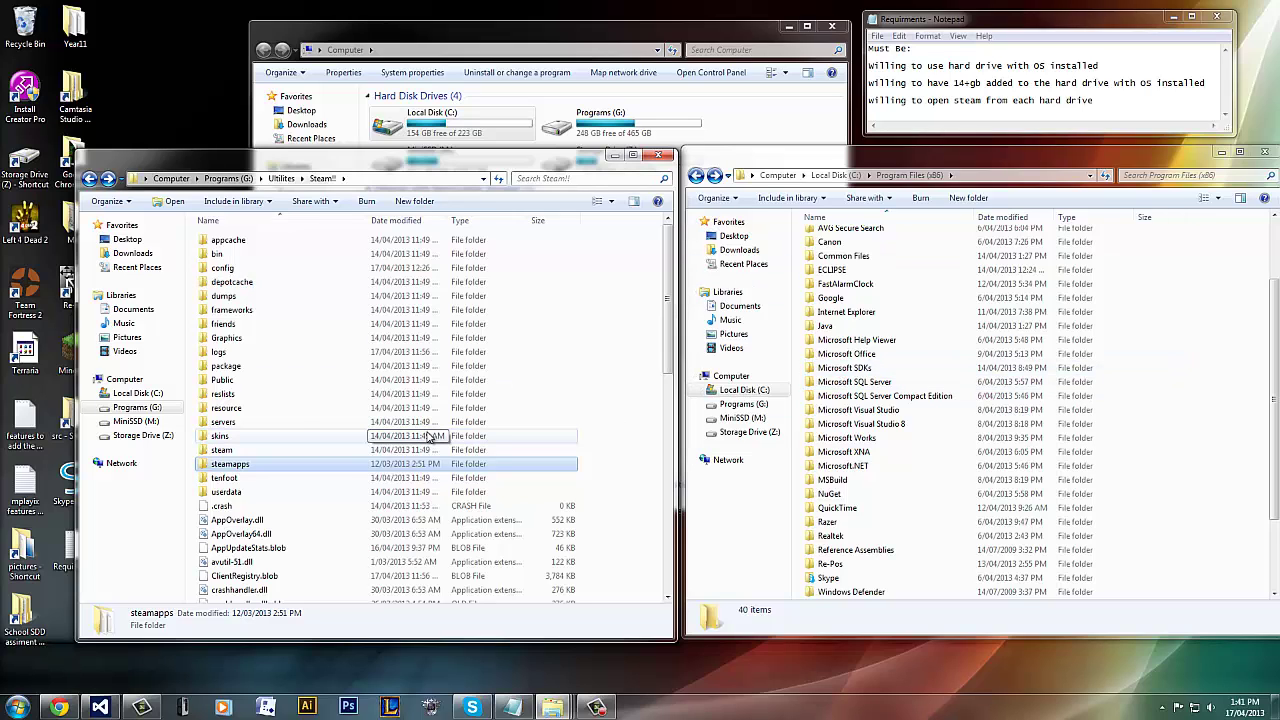
{"action": "left_click", "coordinate": [300, 408]}
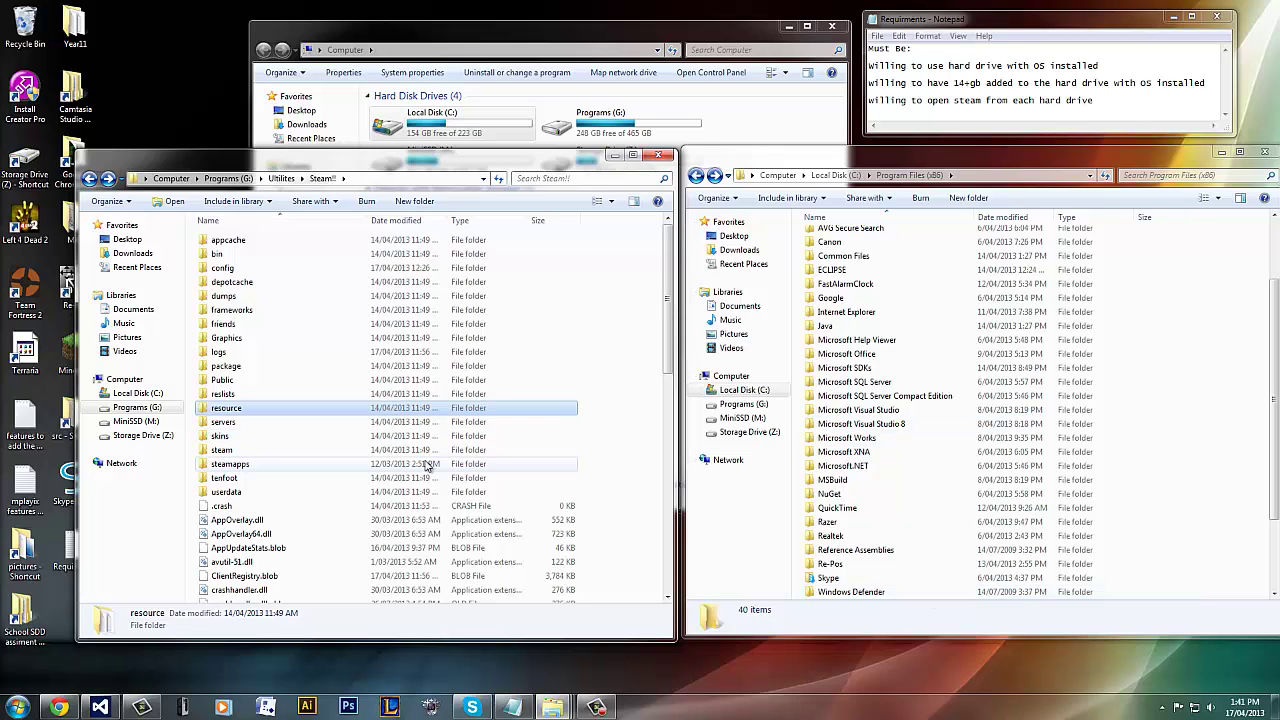
Tick Run this program as an administrator in the Steam application's compatibility properties and cancel the dialog.
{"action": "scroll", "coordinate": [430, 450], "scroll_direction": "down", "scroll_amount": 6}
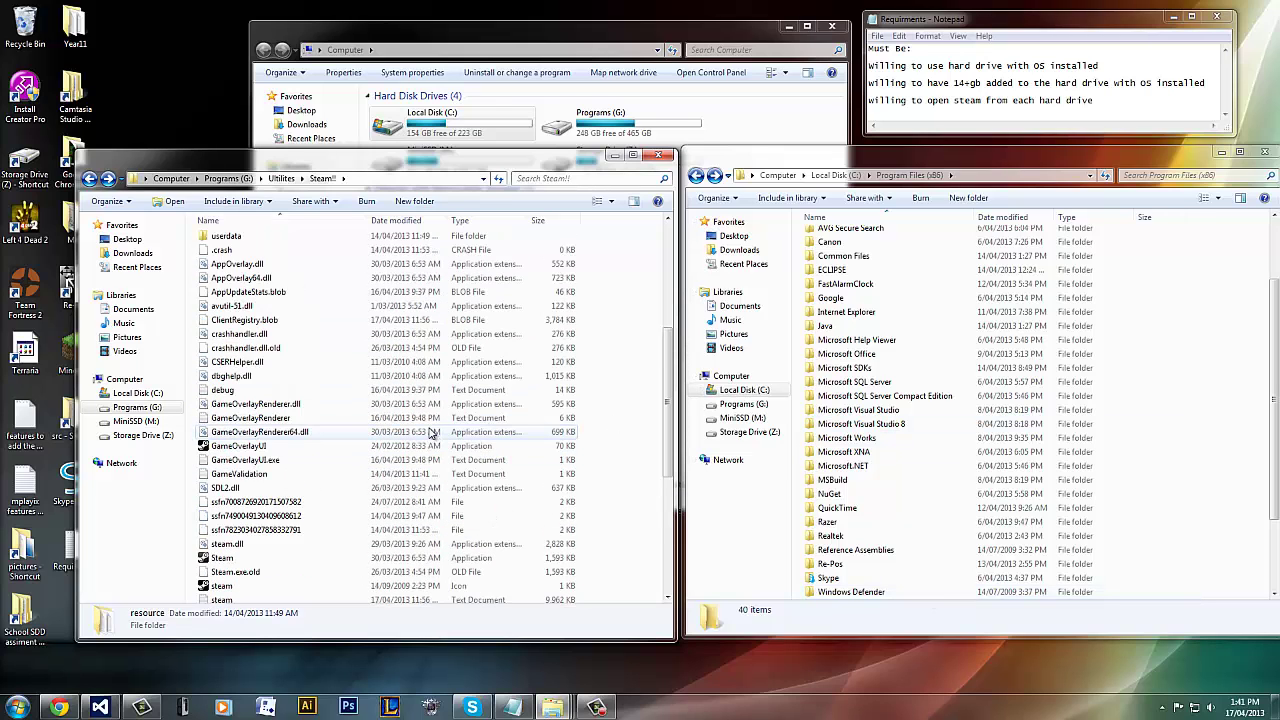
{"action": "scroll", "coordinate": [430, 432], "scroll_direction": "up", "scroll_amount": 1}
{"action": "scroll", "coordinate": [307, 470], "scroll_direction": "down", "scroll_amount": 1}
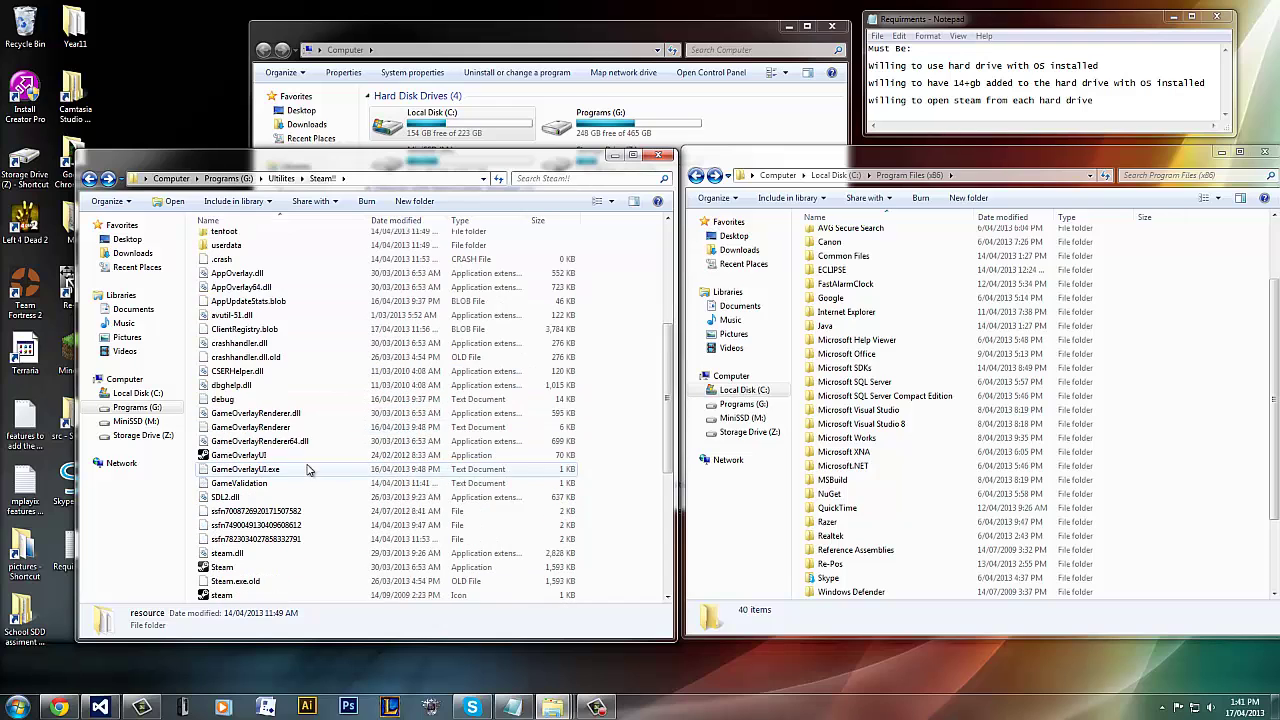
{"action": "scroll", "coordinate": [290, 475], "scroll_direction": "down", "scroll_amount": 2}
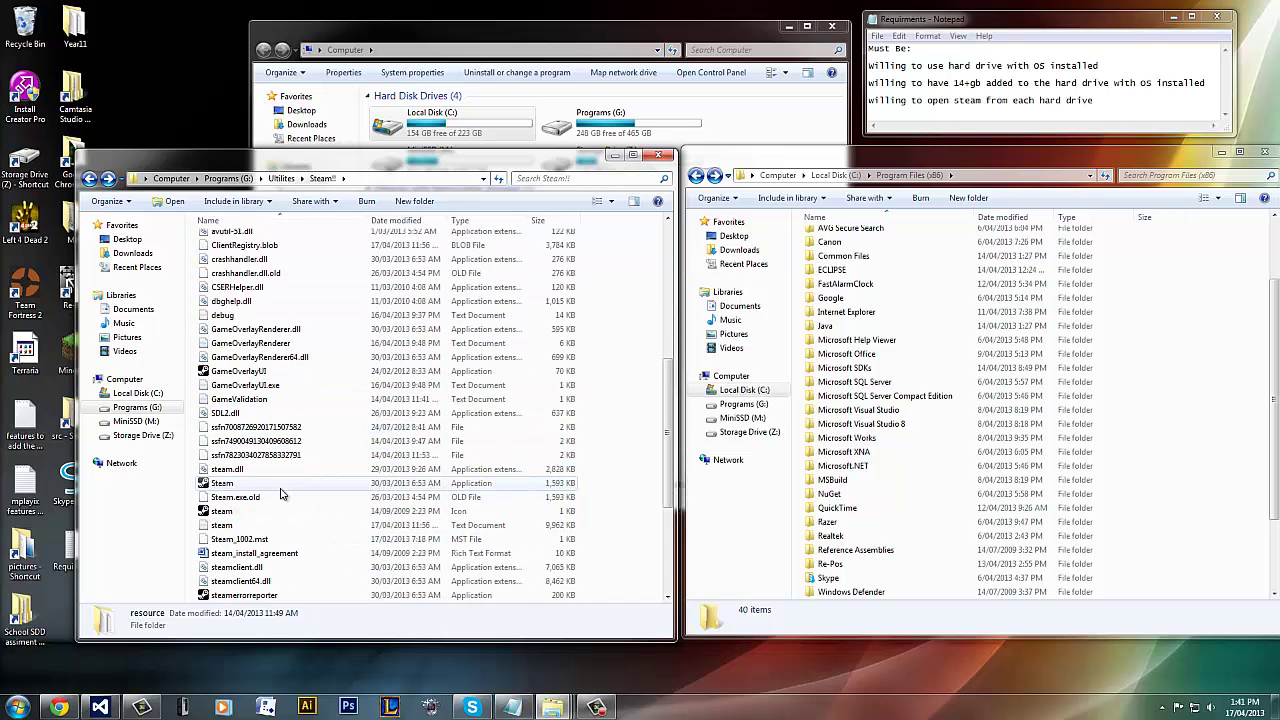
{"action": "left_click", "coordinate": [250, 485]}
{"action": "right_click", "coordinate": [250, 485]}
{"action": "left_click", "coordinate": [243, 474]}
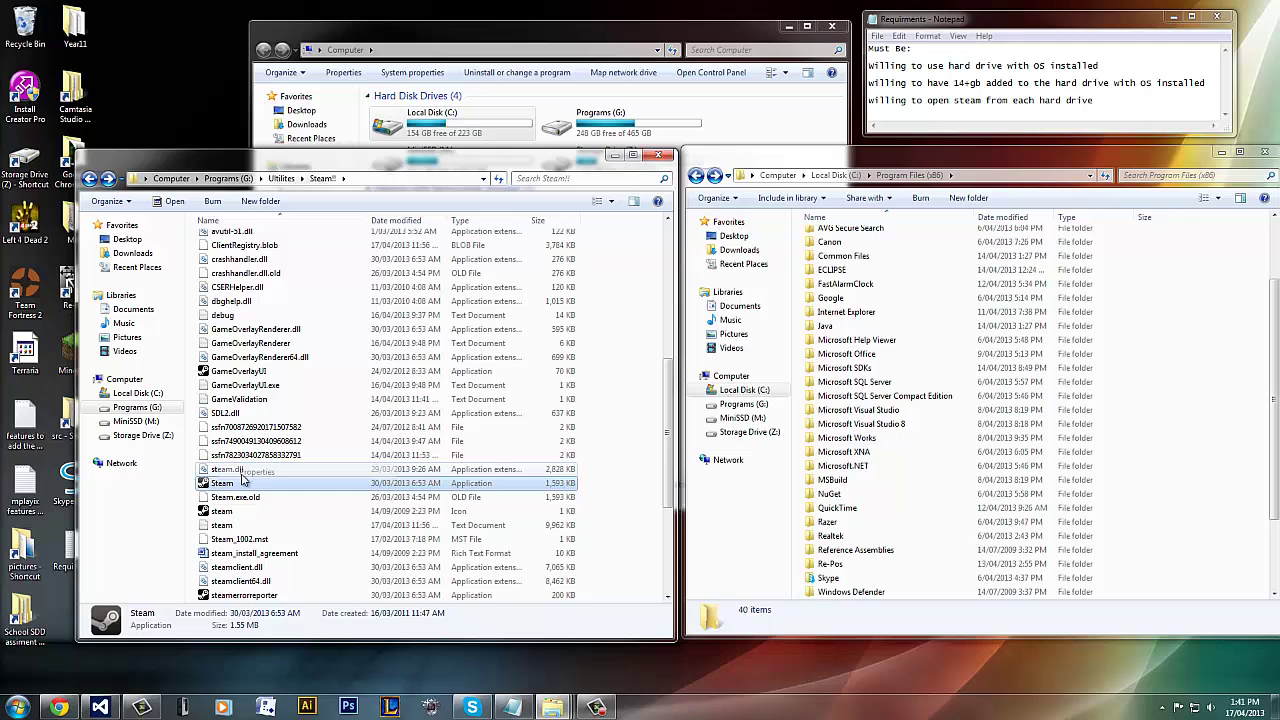
{"action": "left_click_drag", "start_coordinate": [337, 342], "coordinate": [340, 278]}
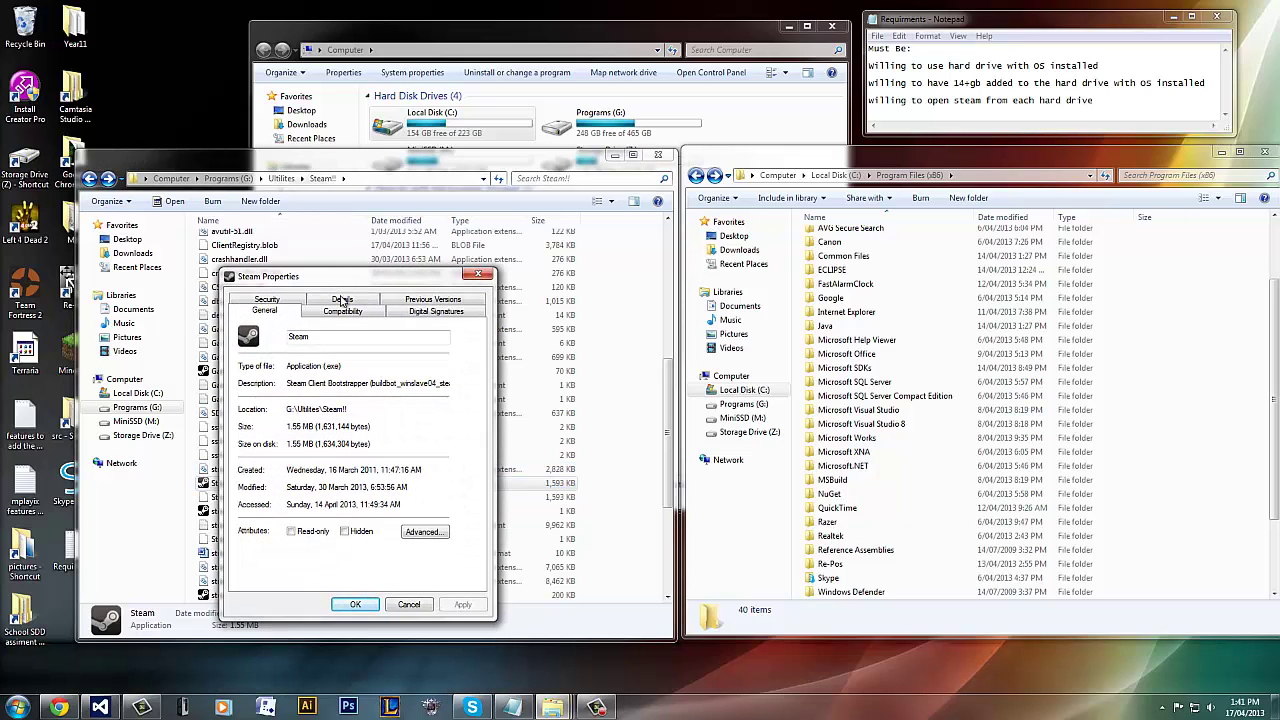
{"action": "left_click", "coordinate": [338, 311]}
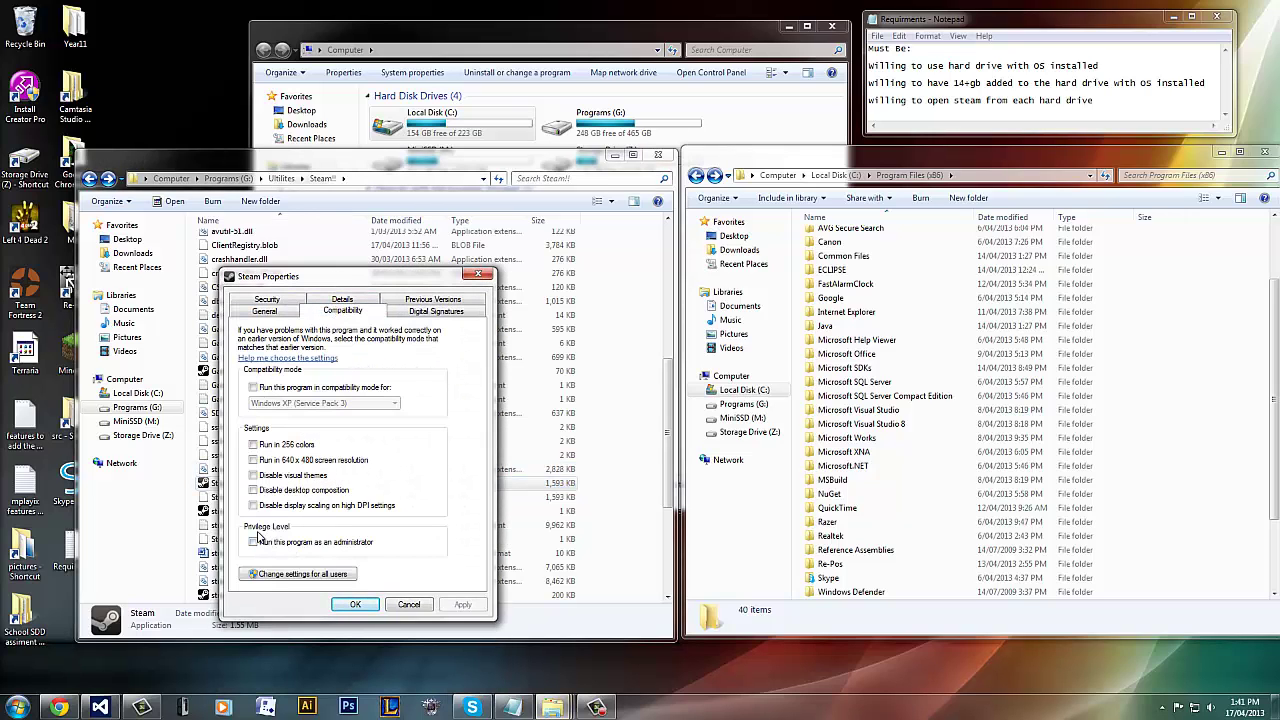
{"action": "left_click", "coordinate": [253, 542]}
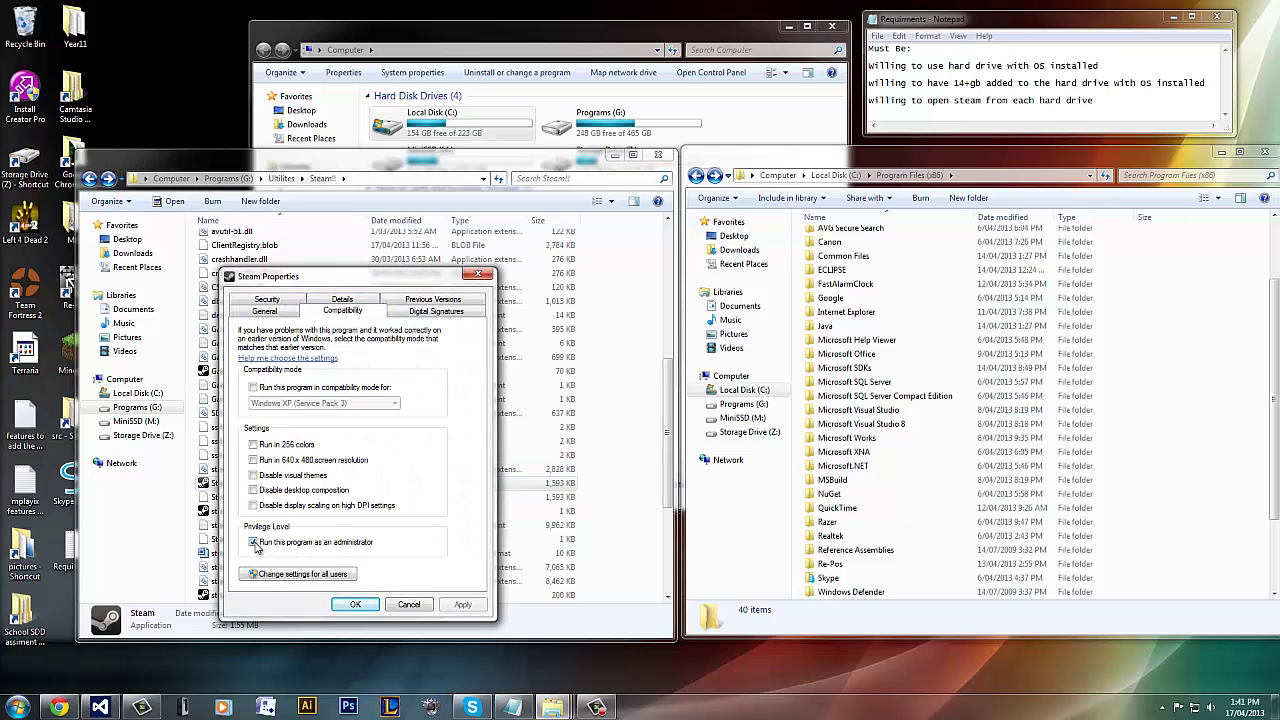
{"action": "left_click", "coordinate": [412, 604]}
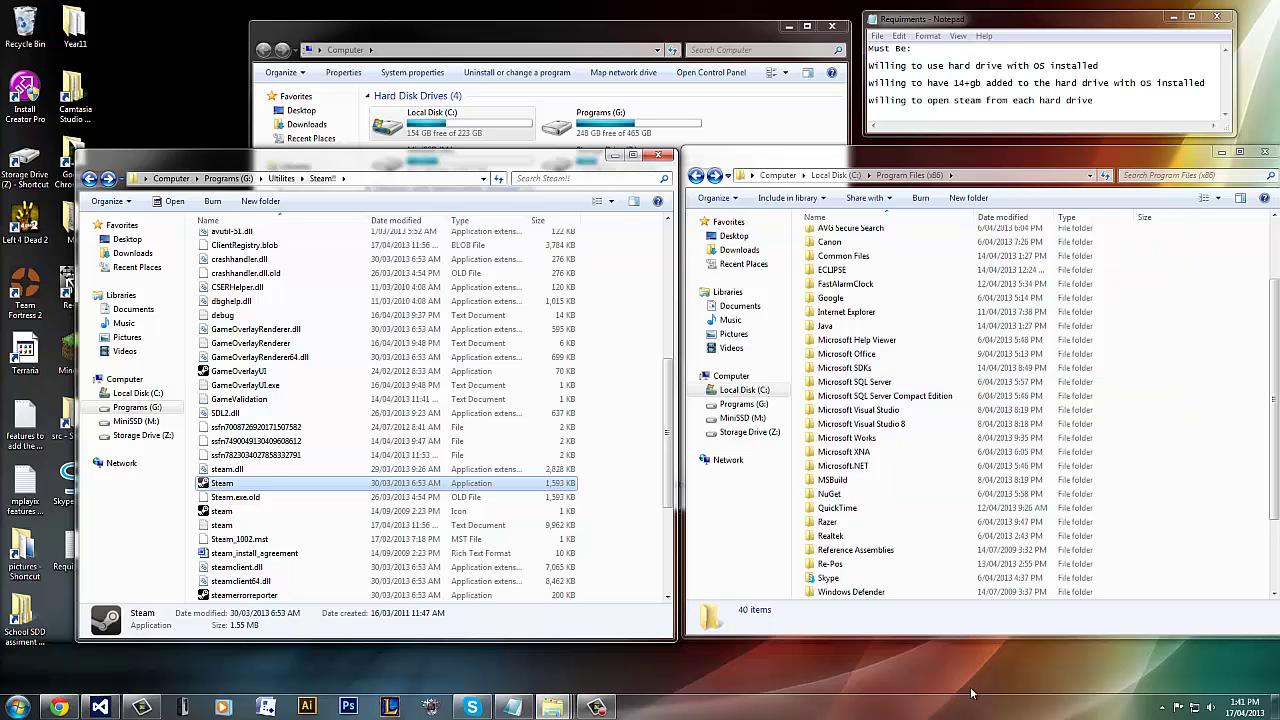
{"action": "left_click", "coordinate": [1161, 710]}
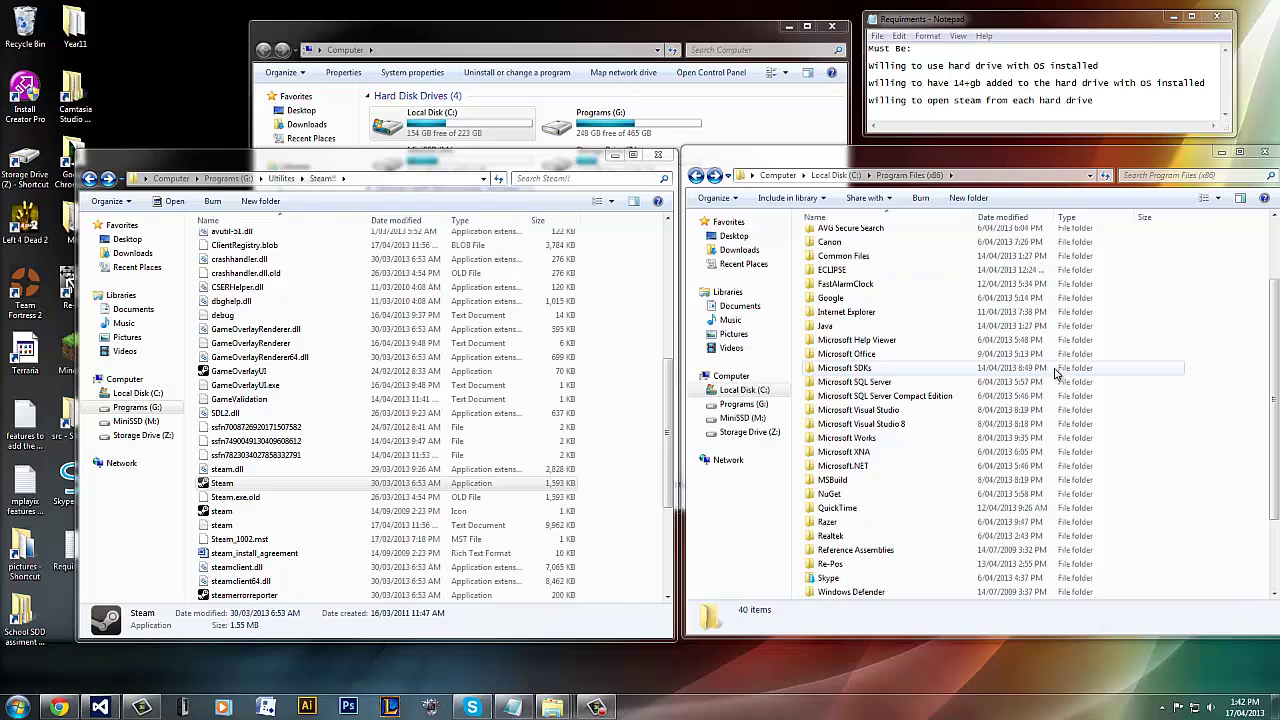
{"action": "left_click", "coordinate": [1161, 706]}
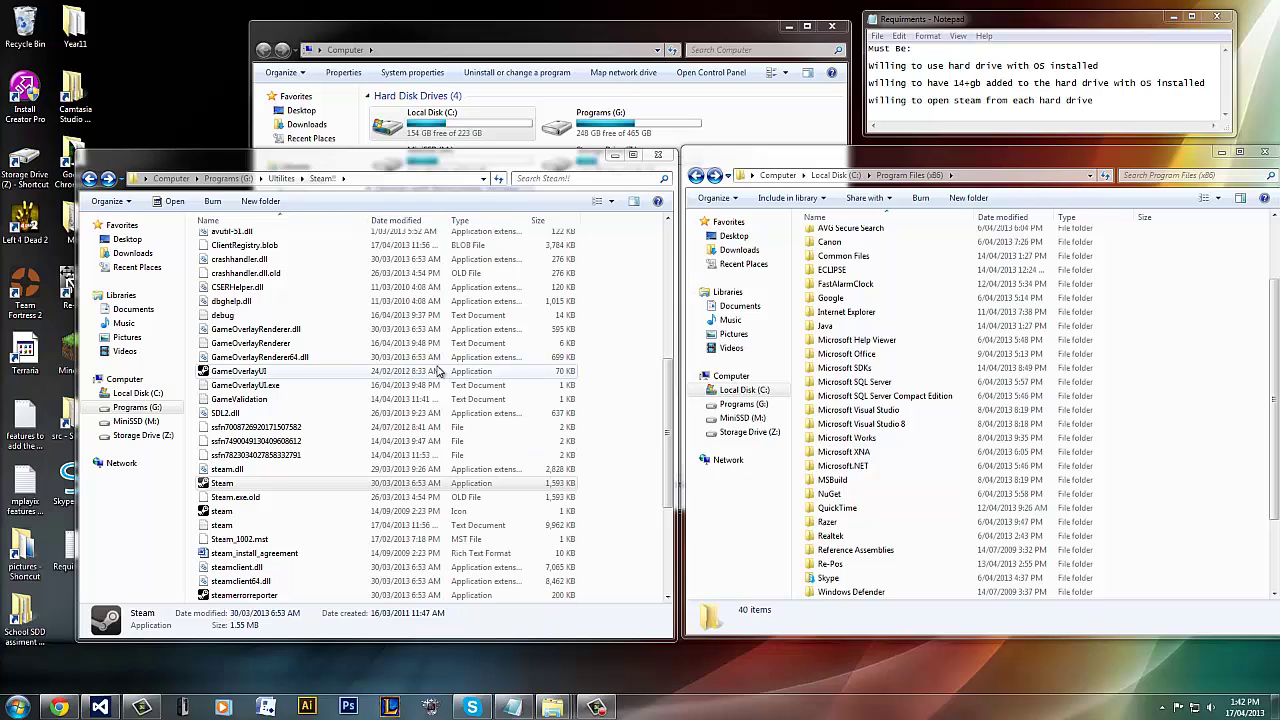
{"action": "left_click", "coordinate": [440, 371]}
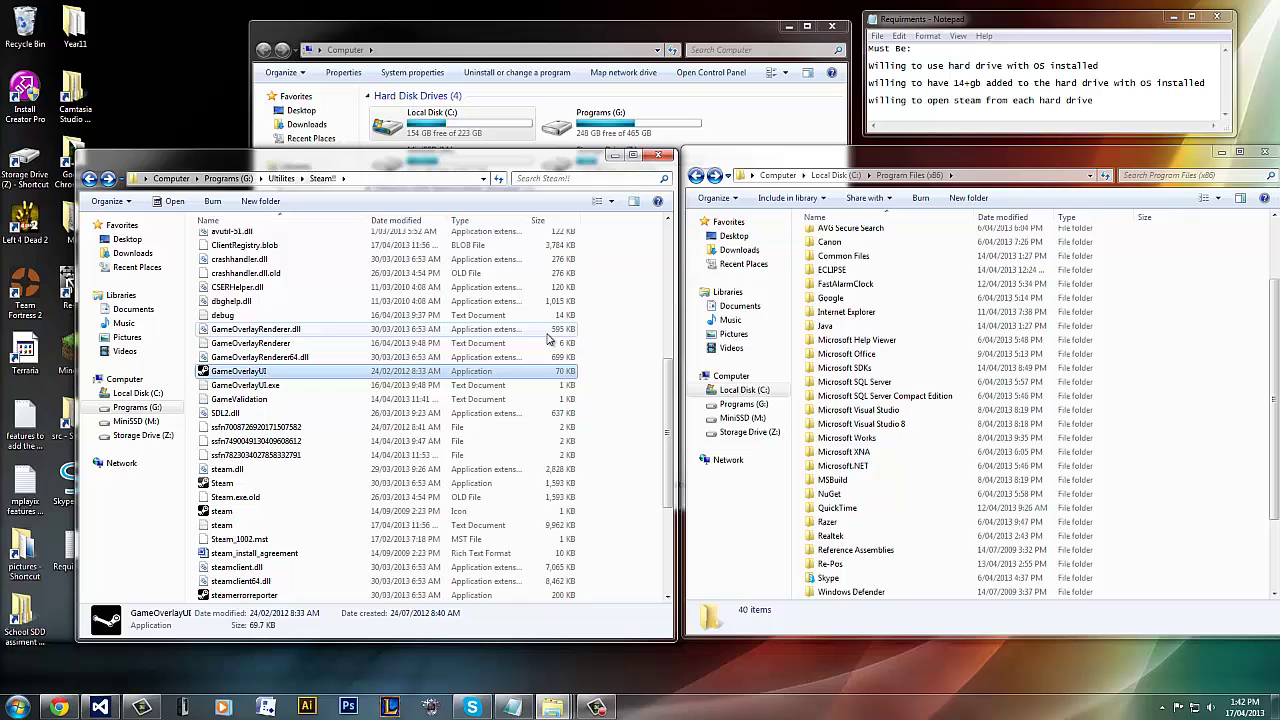
{"action": "left_click", "coordinate": [1120, 660]}
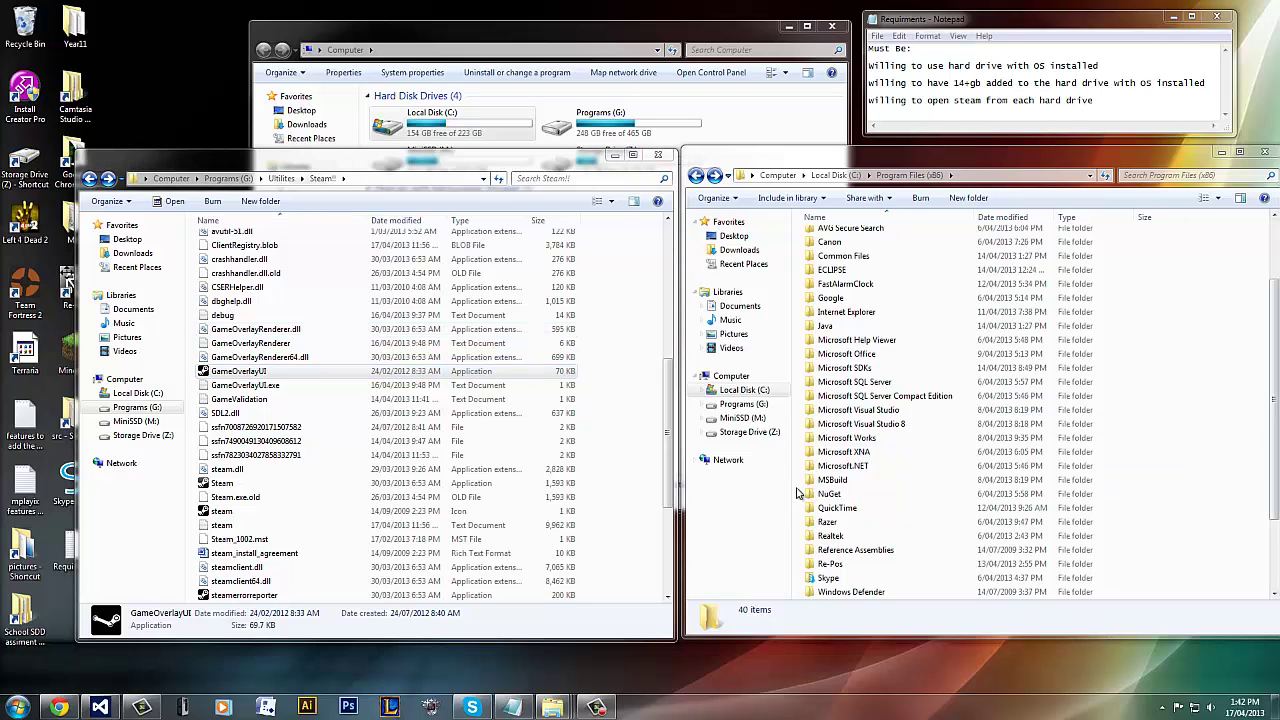
Examine the commands offered by the Steam icon among the hidden notification icons, and dismiss them without choosing any.
{"action": "left_click", "coordinate": [1162, 706]}
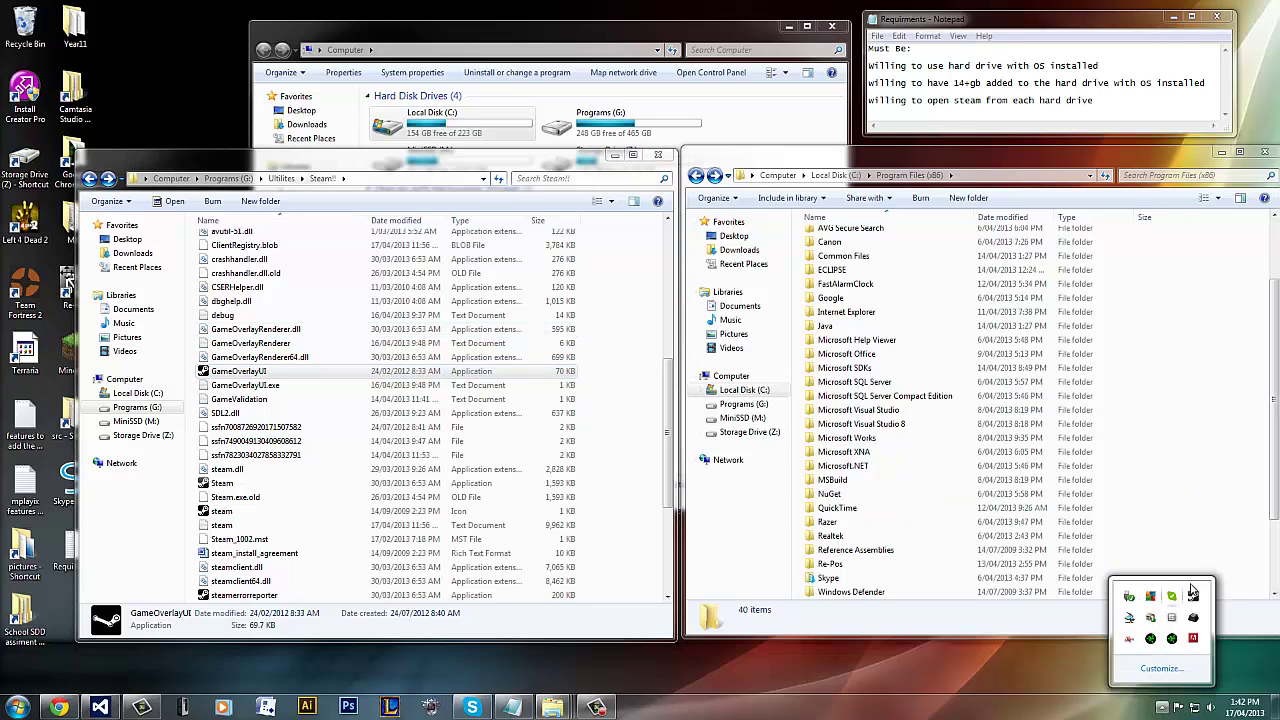
{"action": "right_click", "coordinate": [1192, 594]}
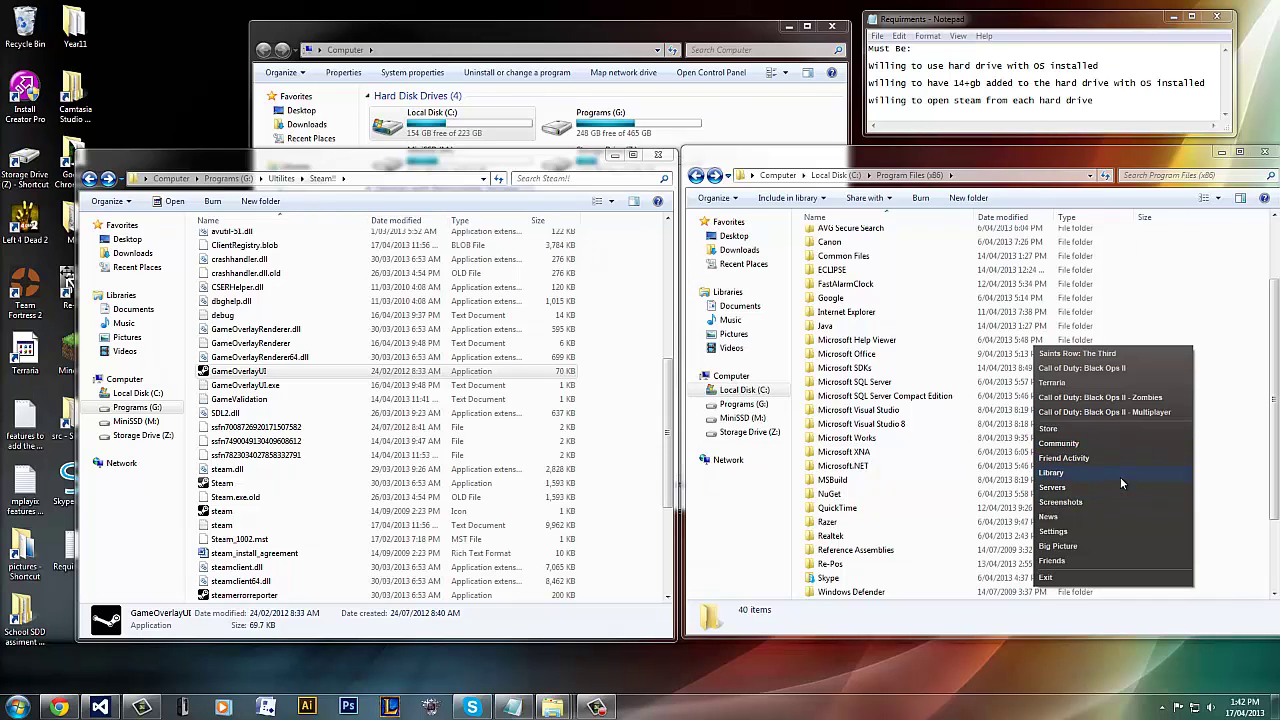
{"action": "left_click", "coordinate": [774, 648]}
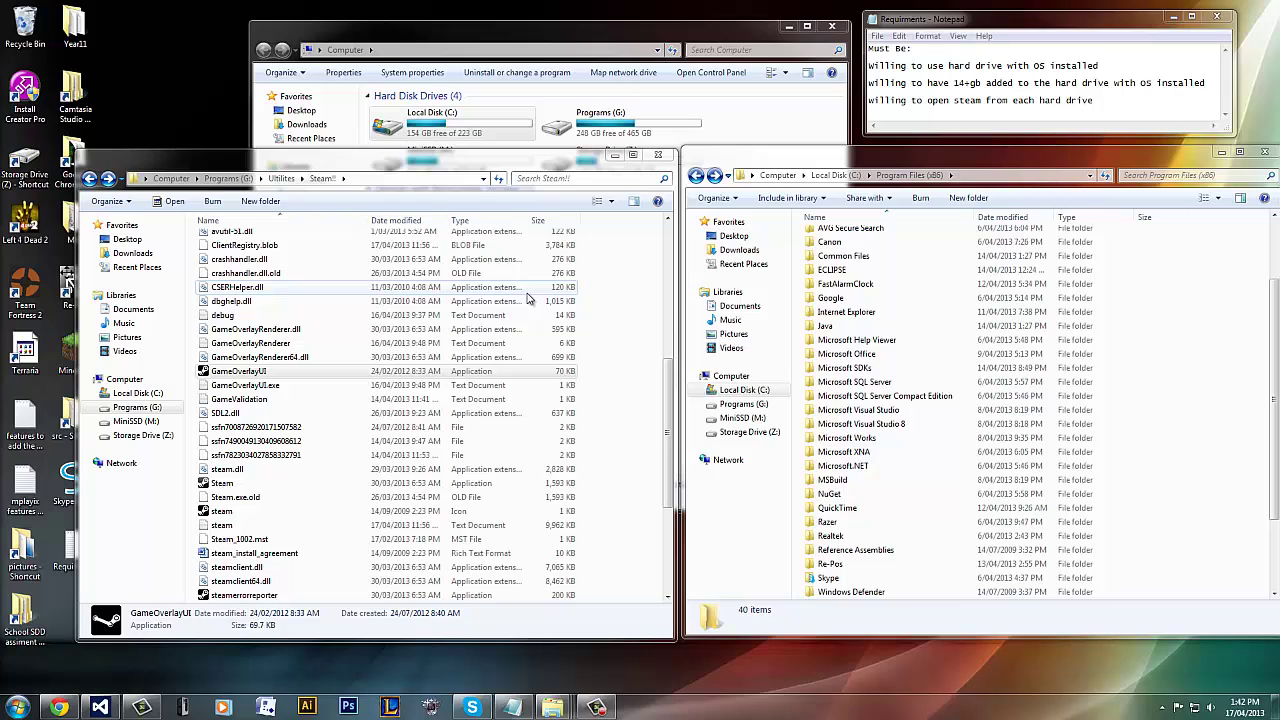
{"action": "left_click", "coordinate": [568, 414]}
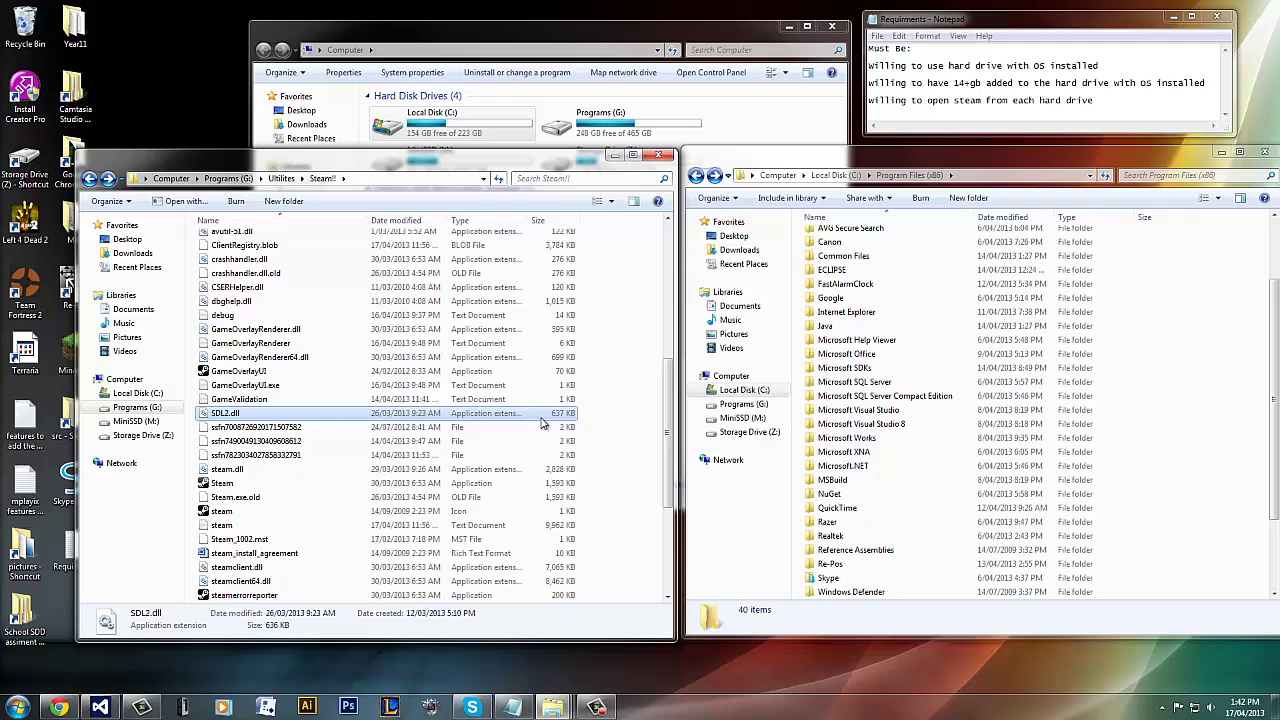
{"action": "scroll", "coordinate": [546, 420], "scroll_direction": "up", "scroll_amount": 8}
{"action": "scroll", "coordinate": [546, 368], "scroll_direction": "down", "scroll_amount": 6}
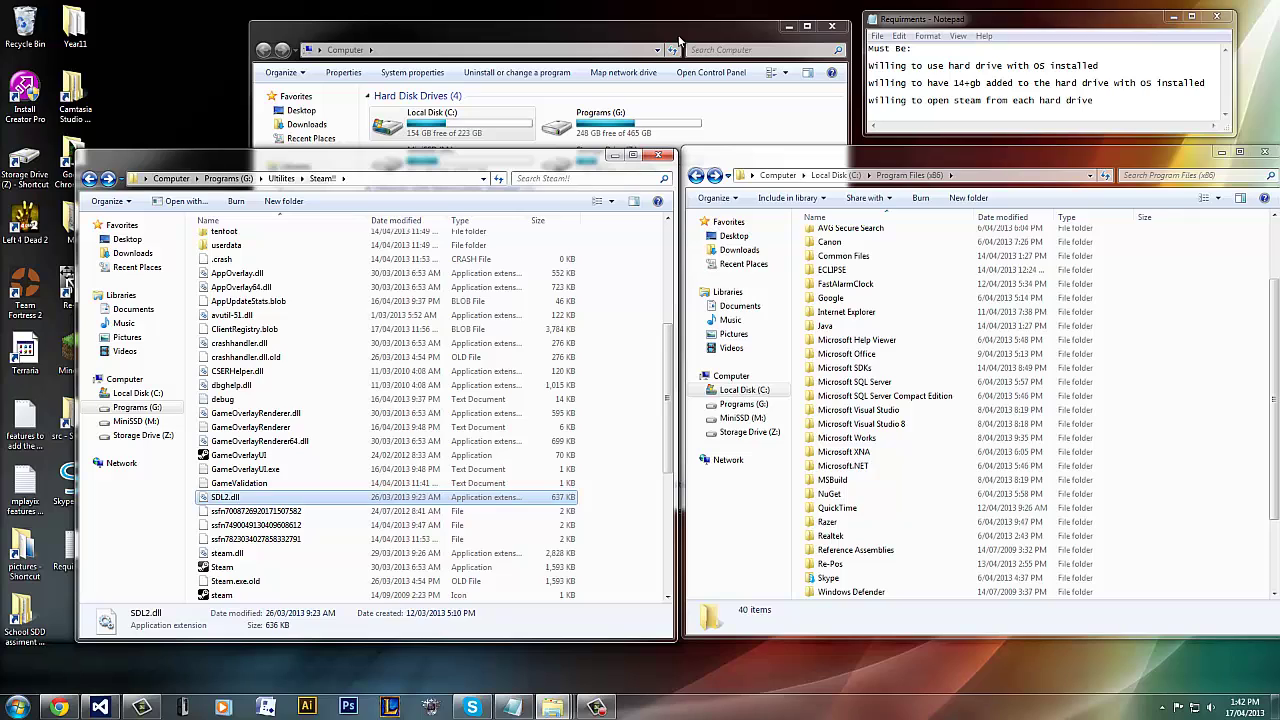
{"action": "left_click", "coordinate": [830, 327]}
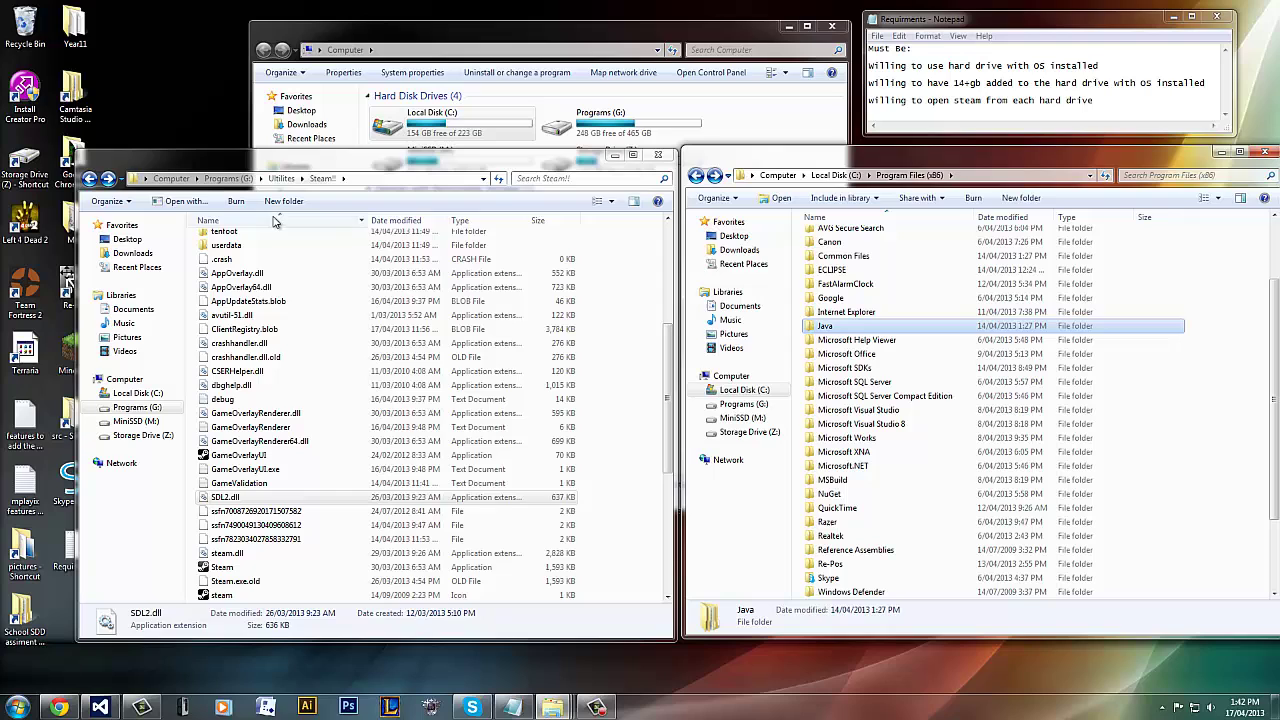
{"action": "left_click", "coordinate": [300, 301]}
{"action": "scroll", "coordinate": [310, 320], "scroll_direction": "up", "scroll_amount": 3}
Bring the Computer window forward, look at Programs (G:) and the contents of Local Disk (C:), and return to the drive list.
{"action": "left_click", "coordinate": [497, 33]}
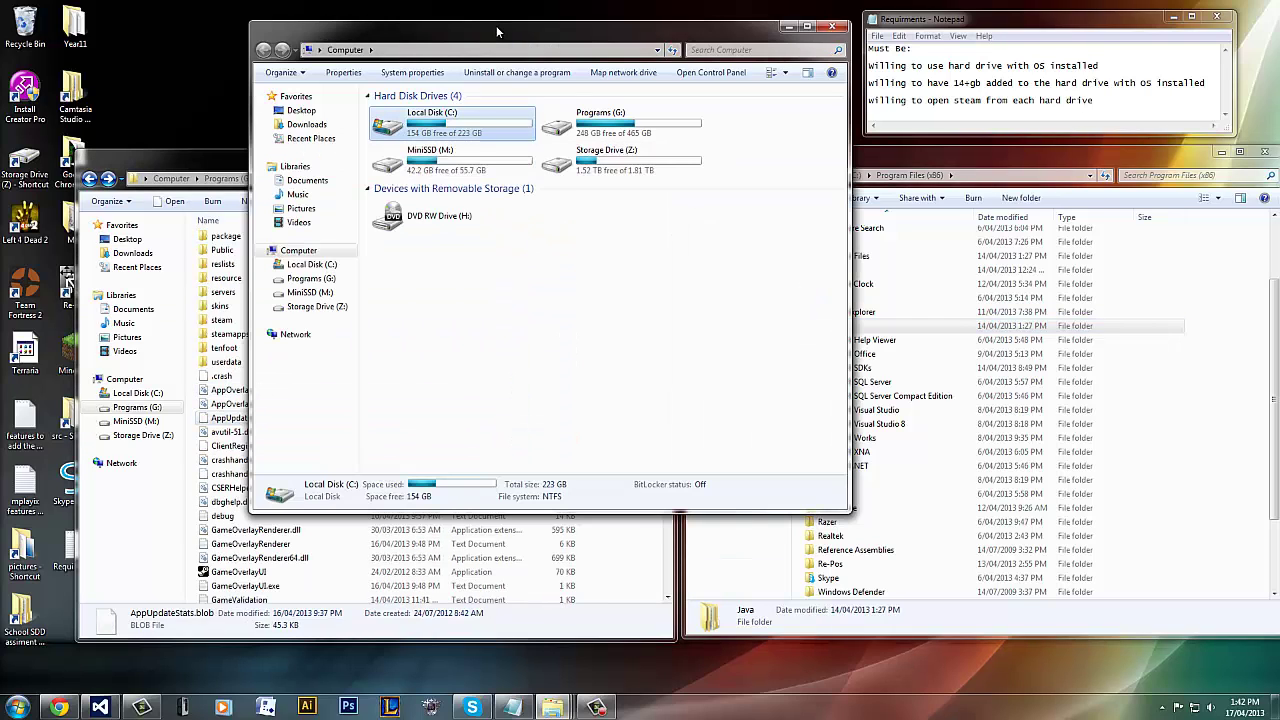
{"action": "left_click", "coordinate": [619, 131]}
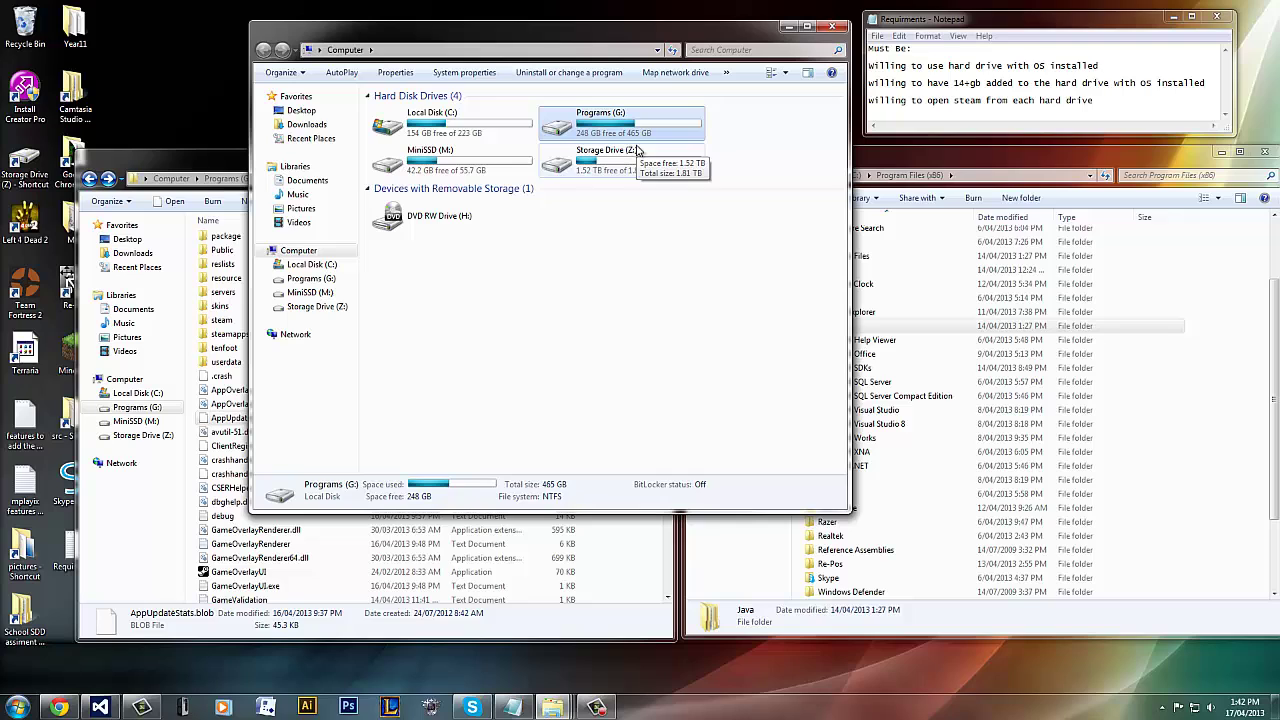
{"action": "double_click", "coordinate": [460, 122]}
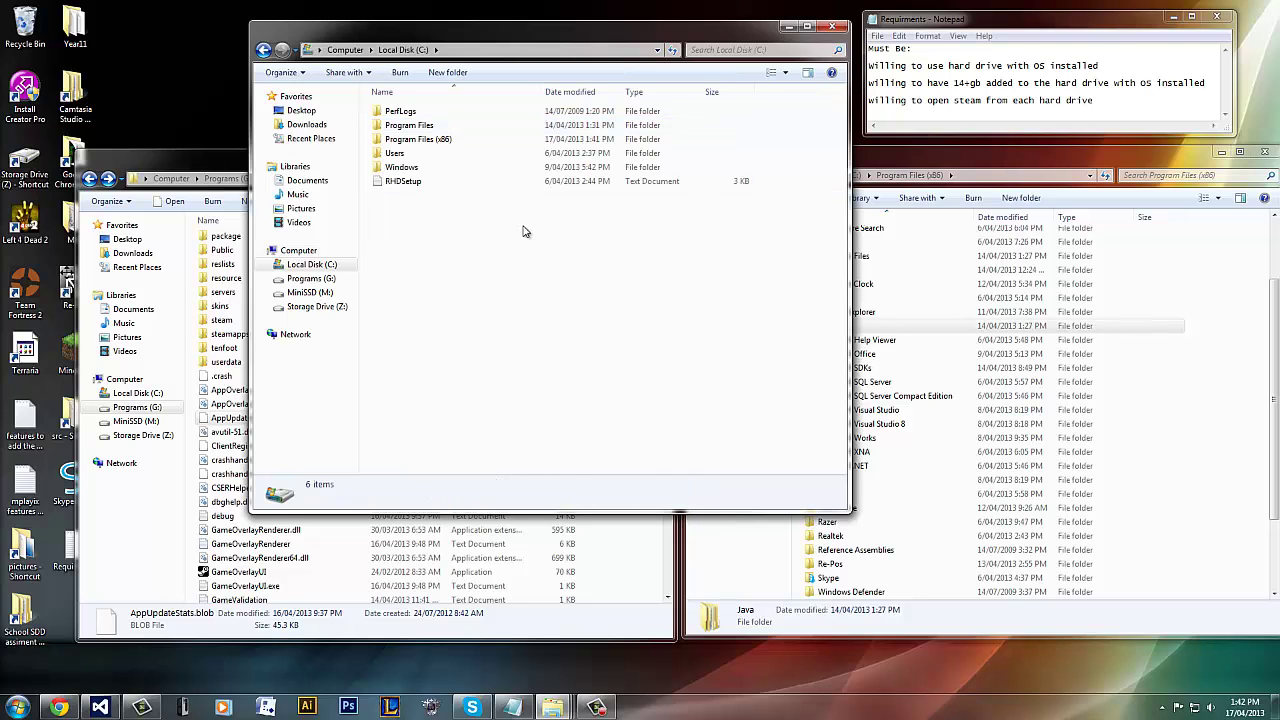
{"action": "left_click", "coordinate": [264, 50]}
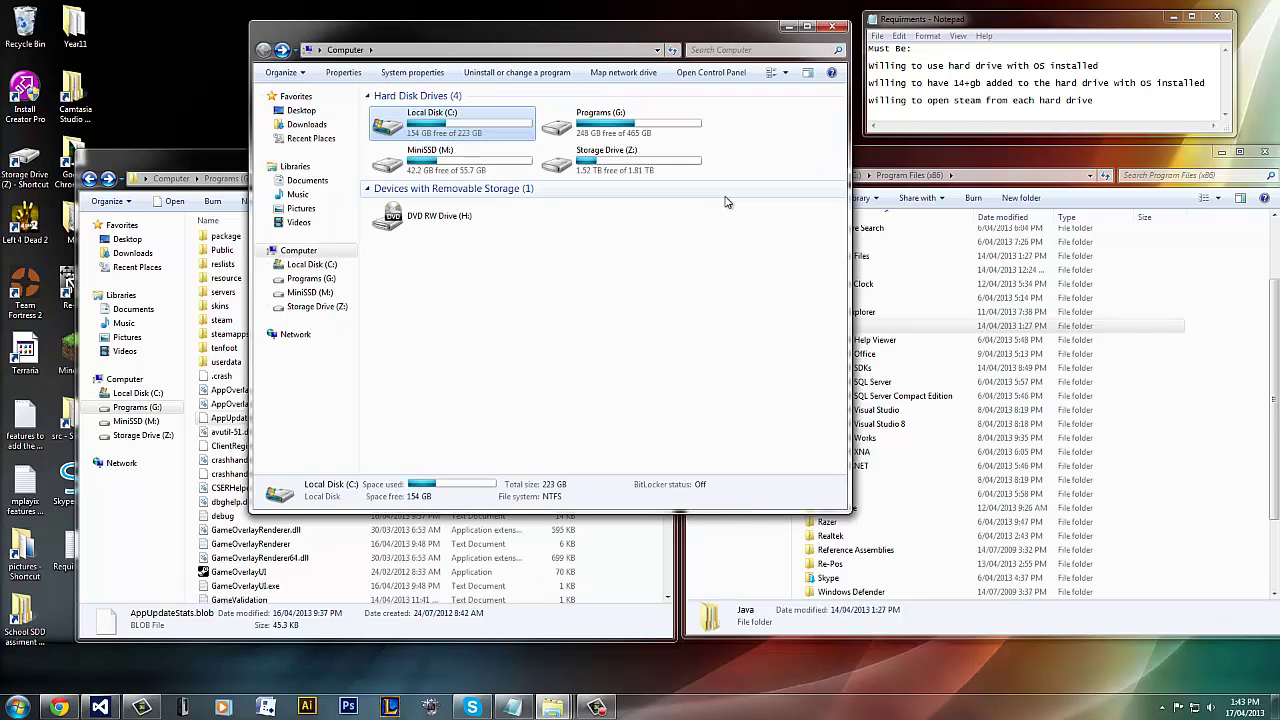